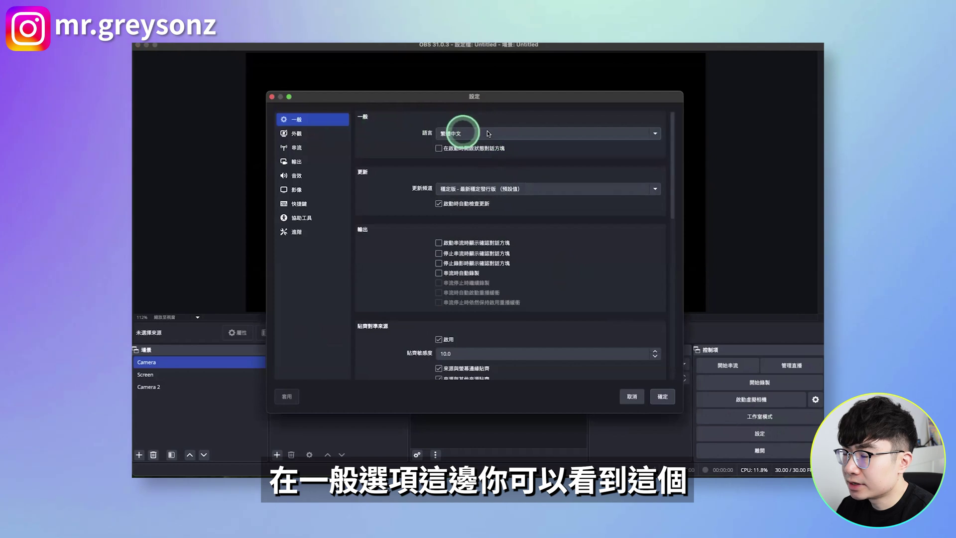
click(496, 133)
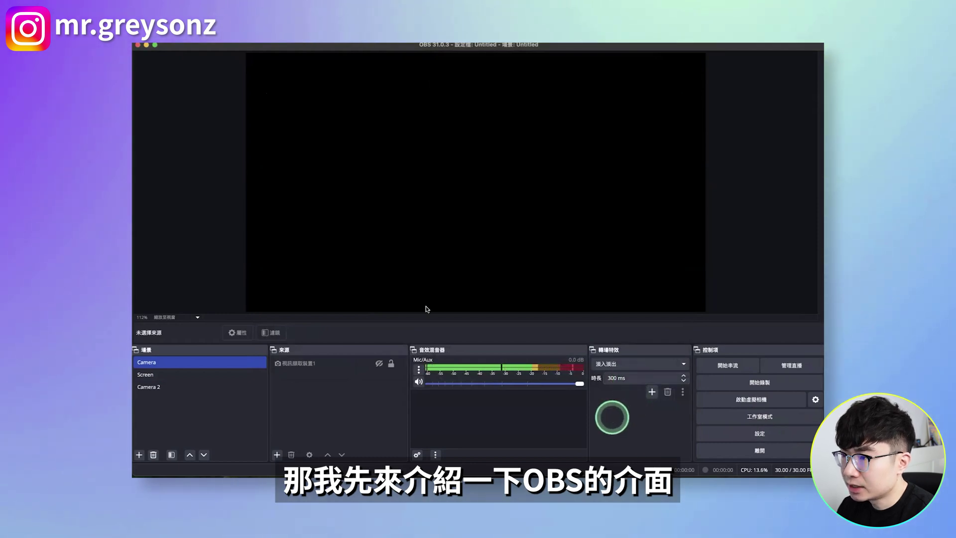
click(499, 93)
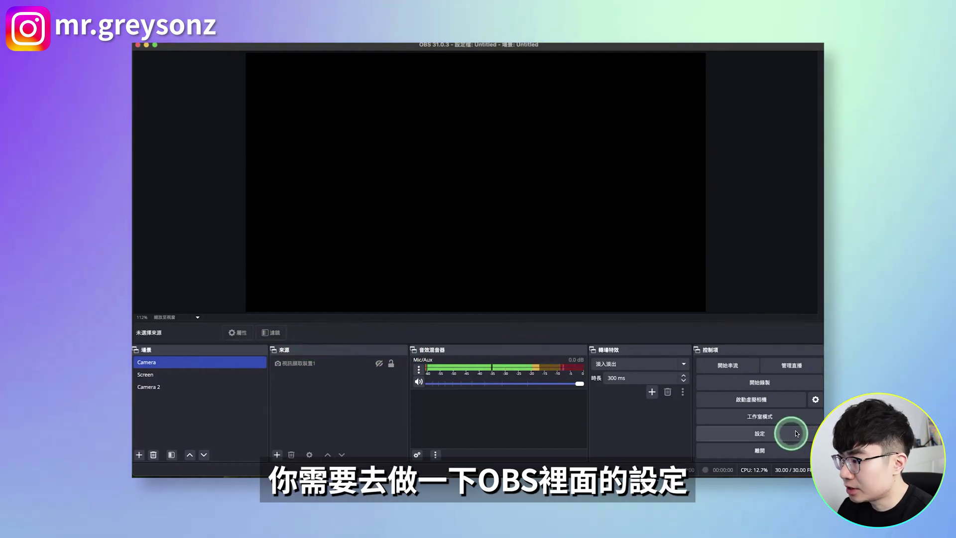
Open the video (影像) settings and review the canvas resolution and the available output resolution options.
click(760, 434)
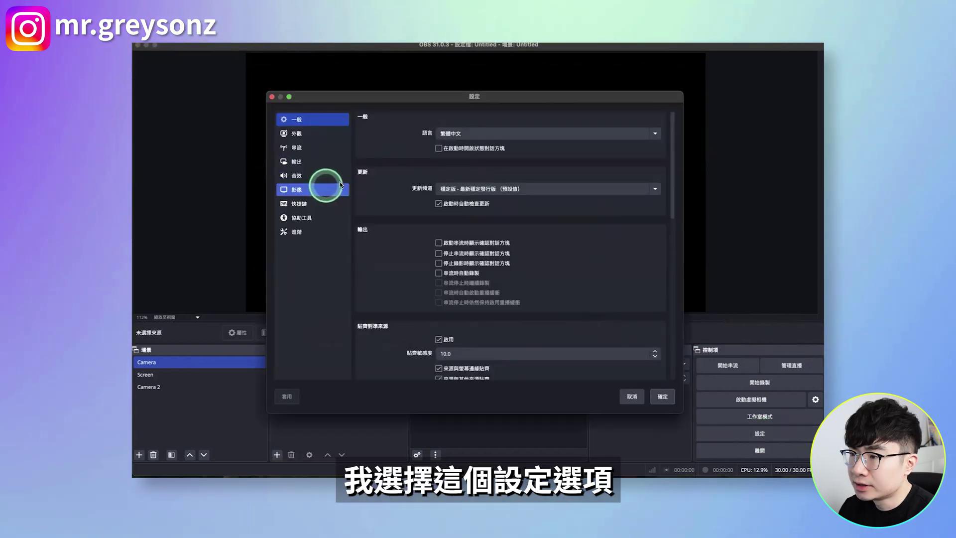
click(322, 190)
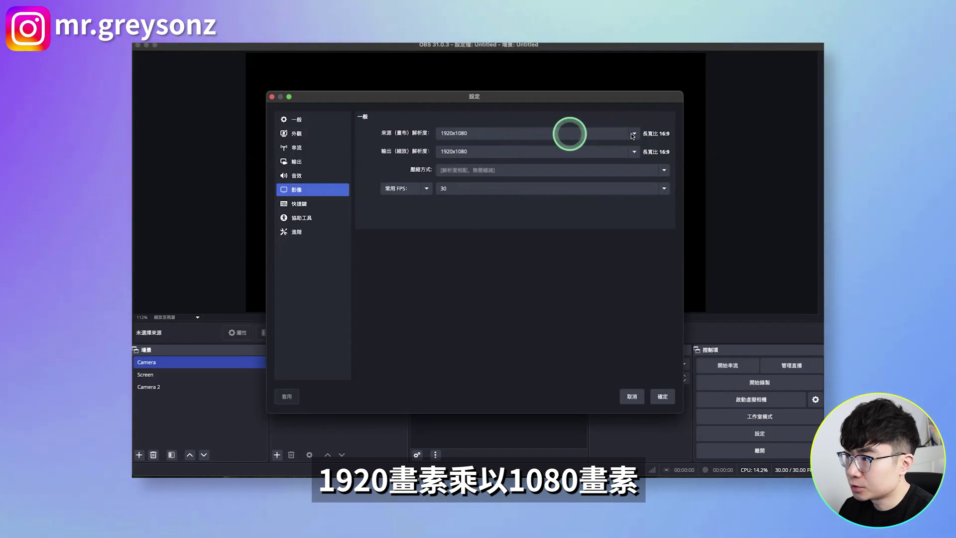
click(566, 134)
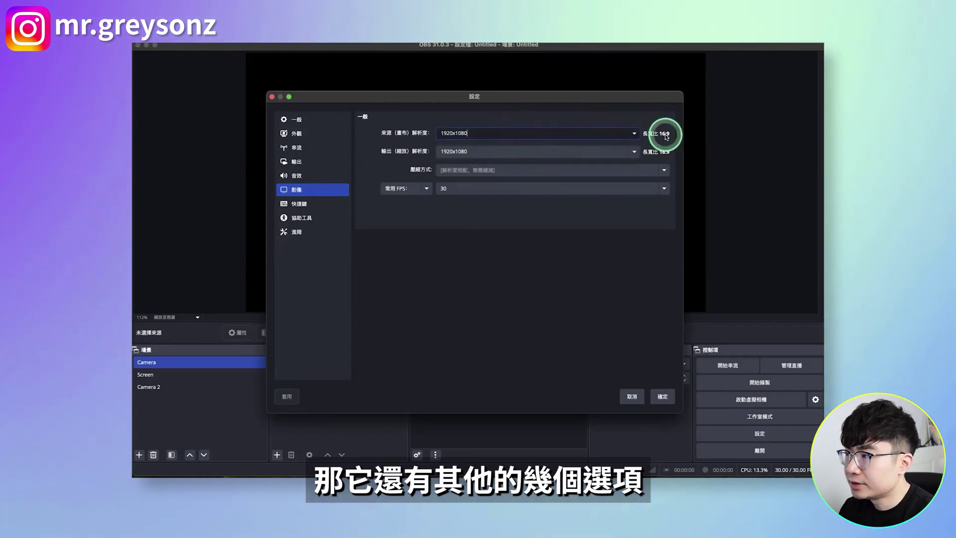
click(527, 149)
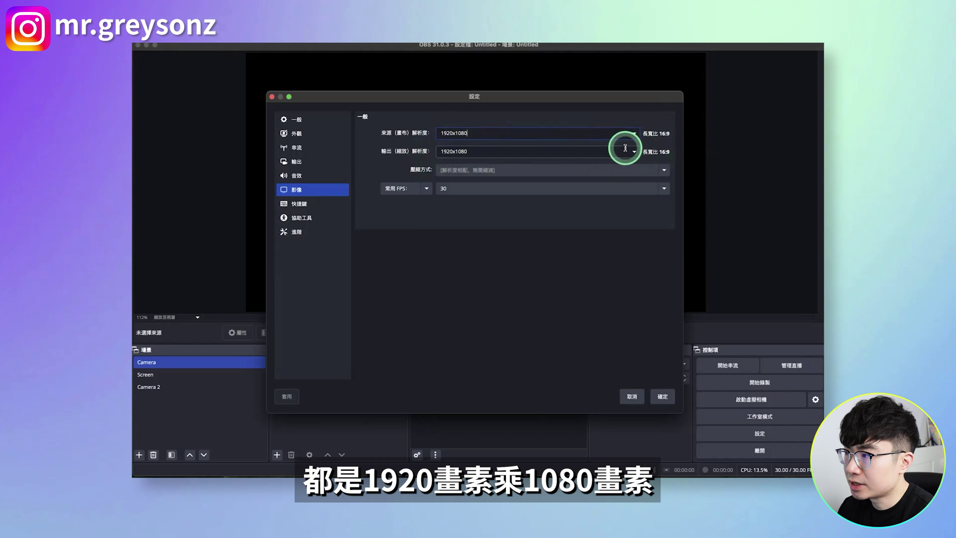
click(622, 147)
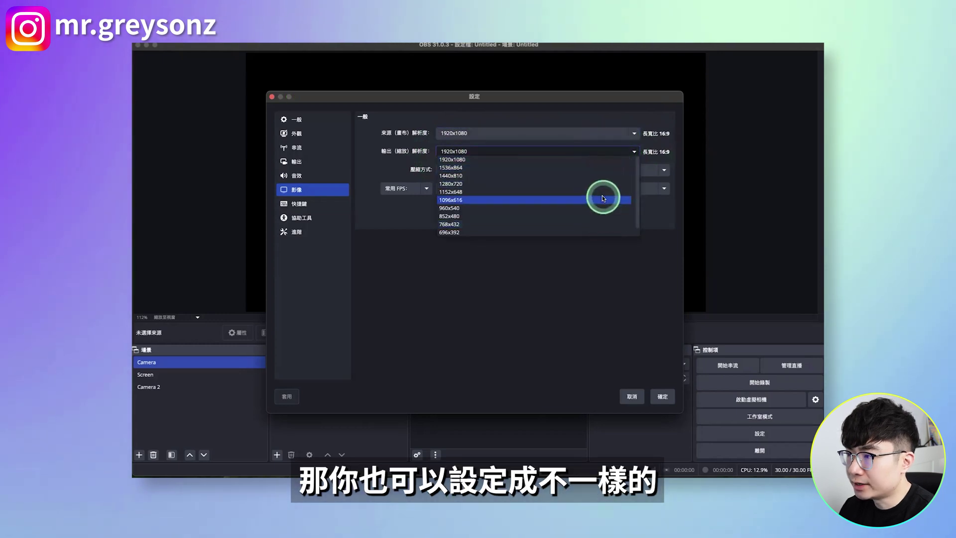
key(Escape)
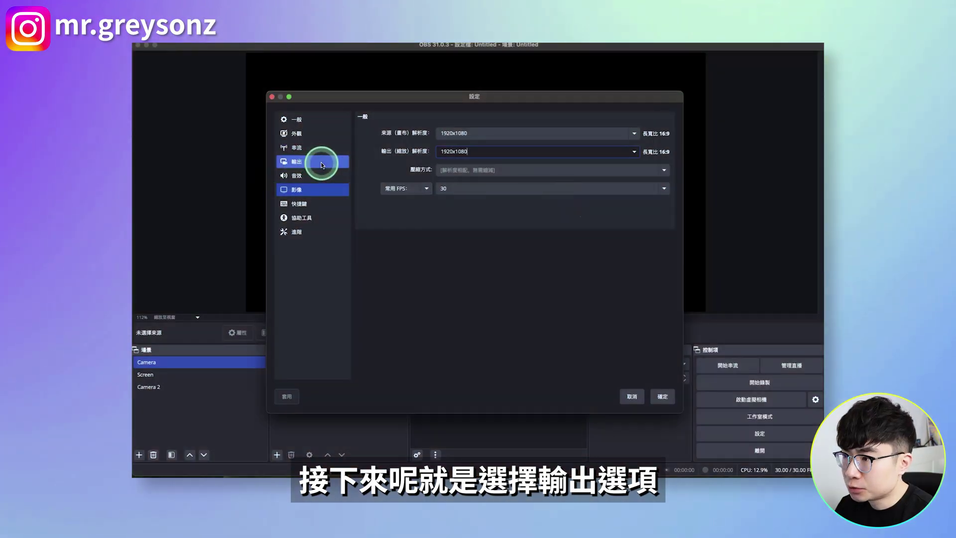
In the output (輸出) settings, try the Advanced (進階) output mode and set it back to Simple (簡易).
click(322, 164)
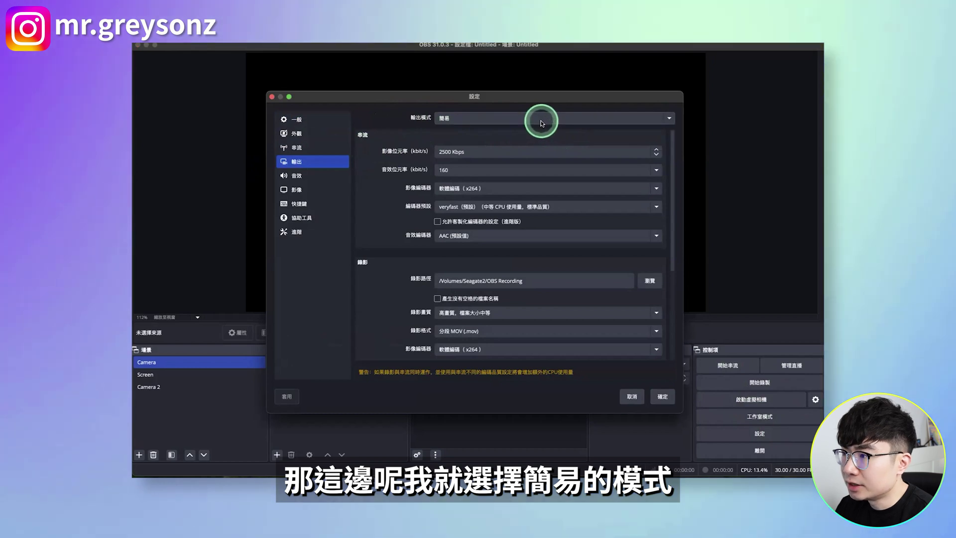
click(542, 121)
click(515, 126)
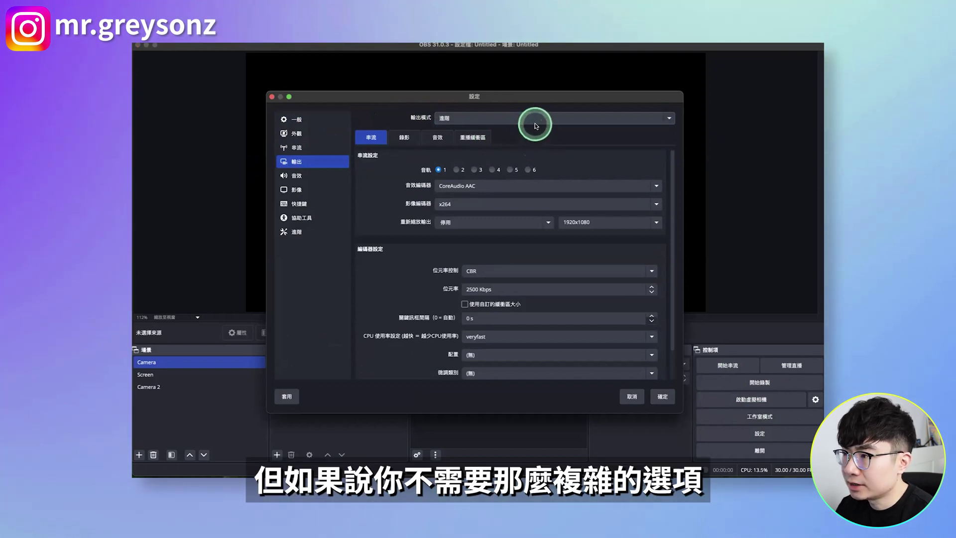
click(532, 119)
click(505, 108)
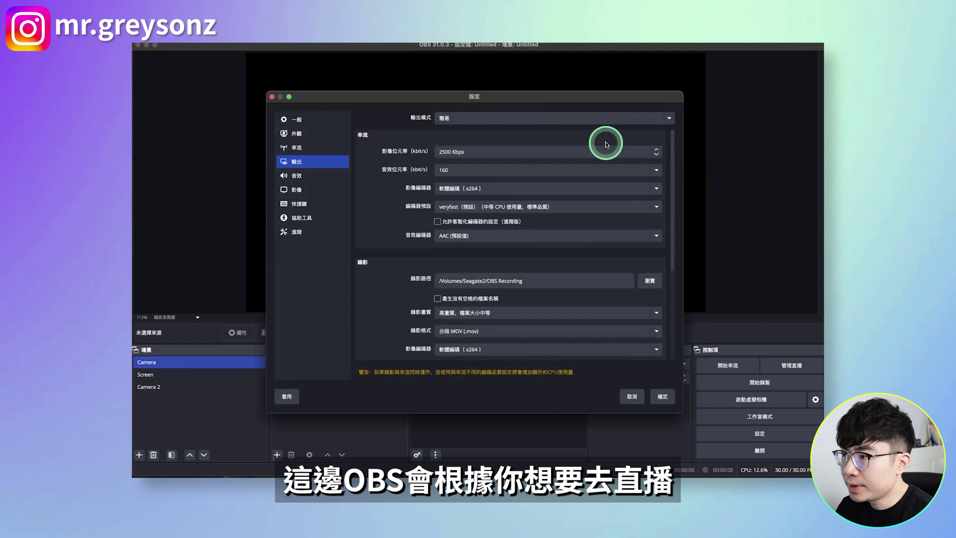
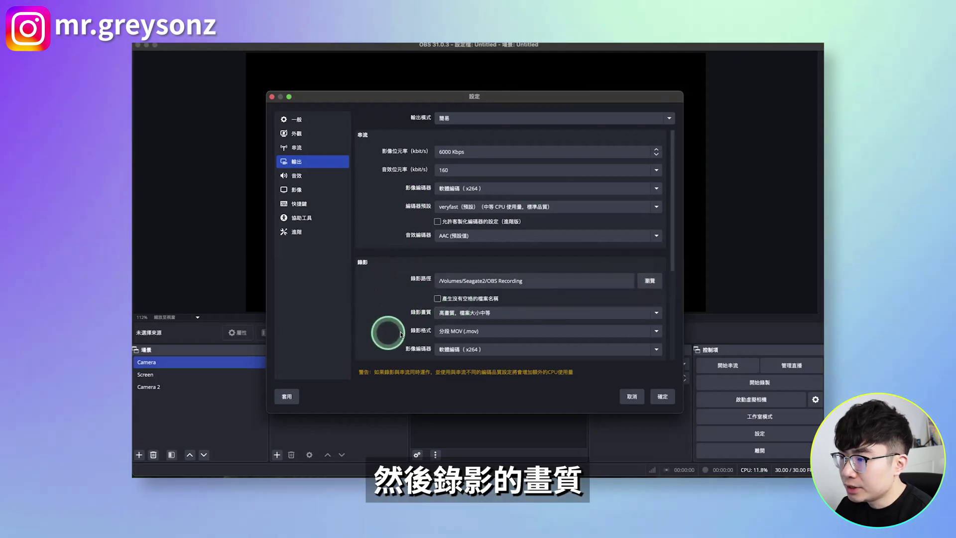
Choose 高畫質，檔案大小中等 as the recording quality and review the available recording formats.
click(658, 313)
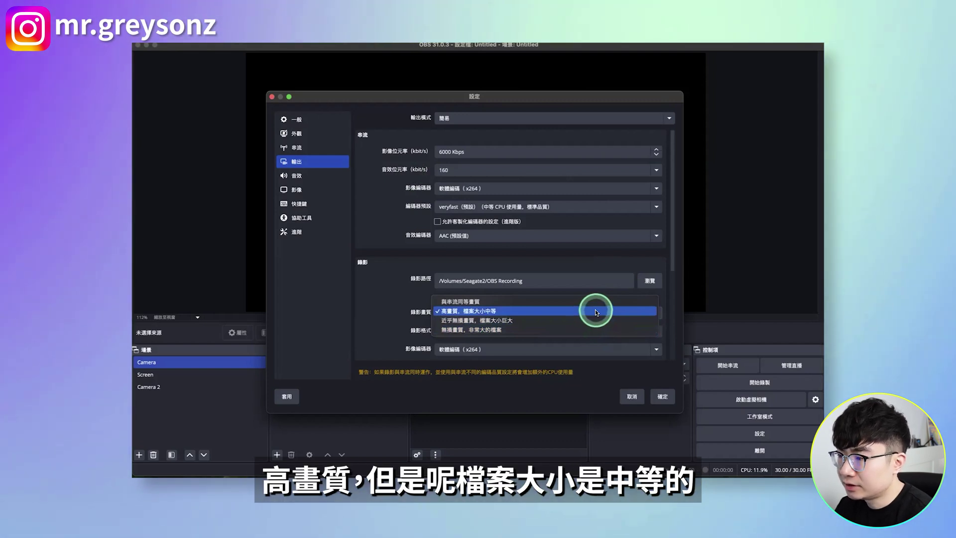
click(595, 311)
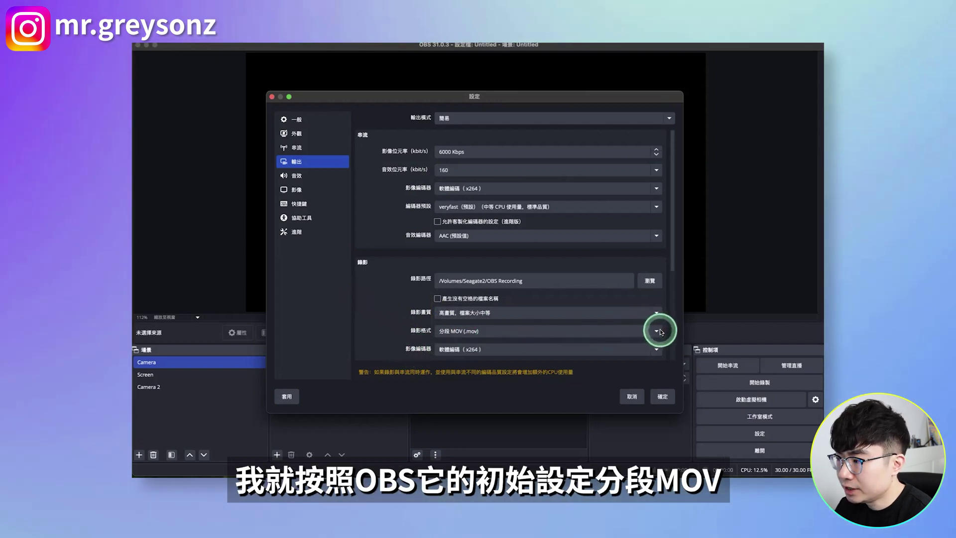
click(656, 332)
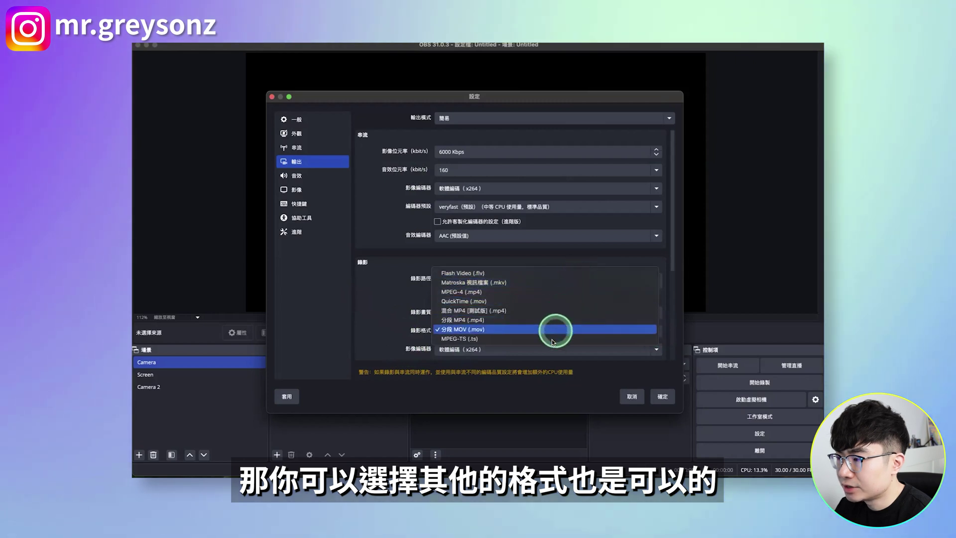
key(Escape)
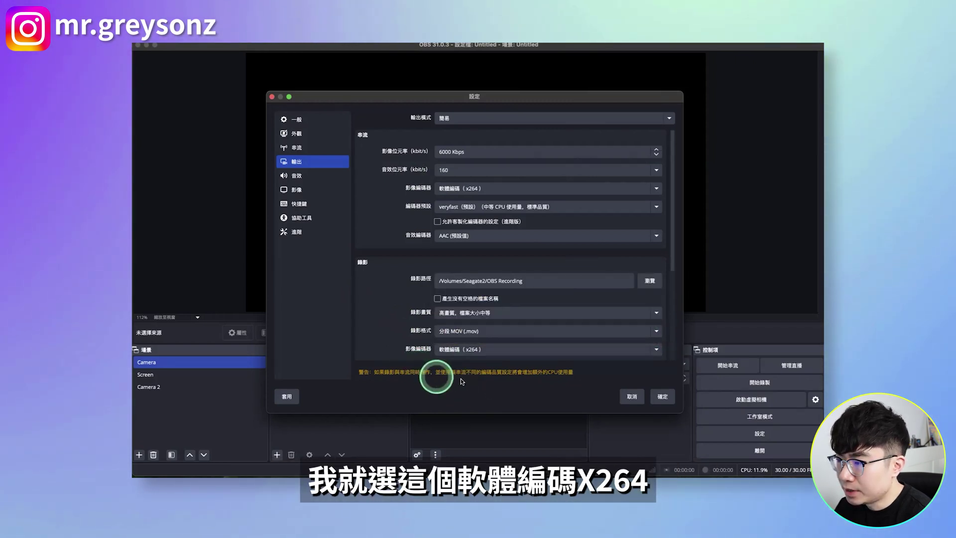
Open the stream (串流) settings and browse the full list of supported streaming services.
click(303, 148)
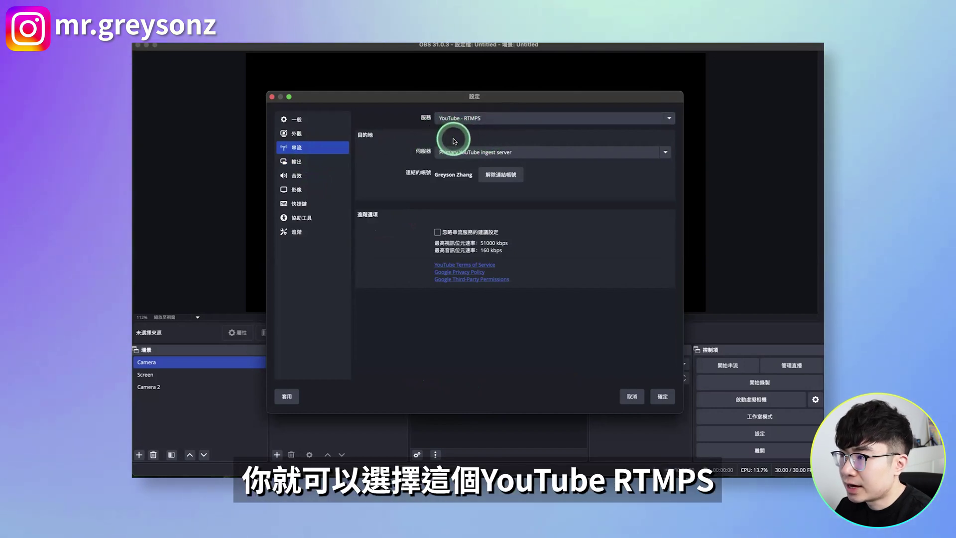
click(512, 119)
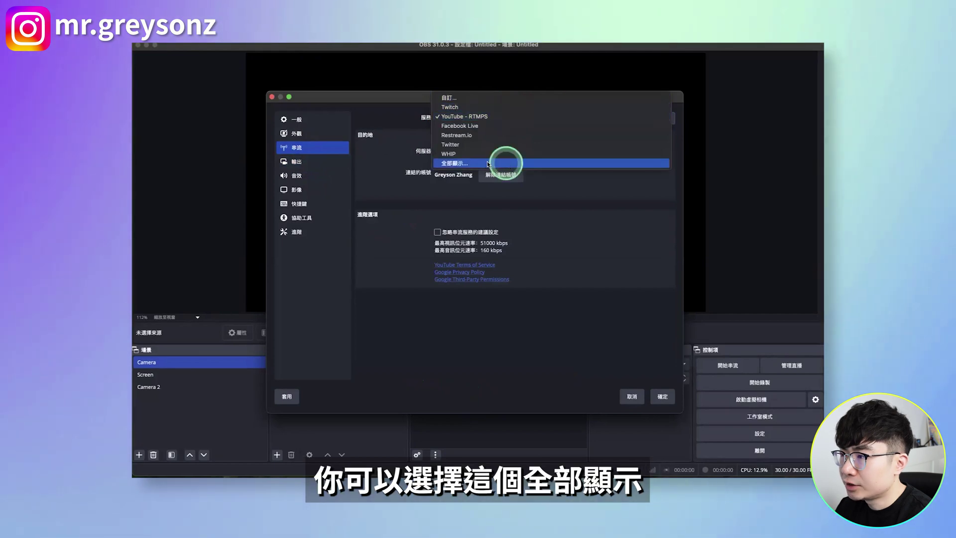
click(491, 163)
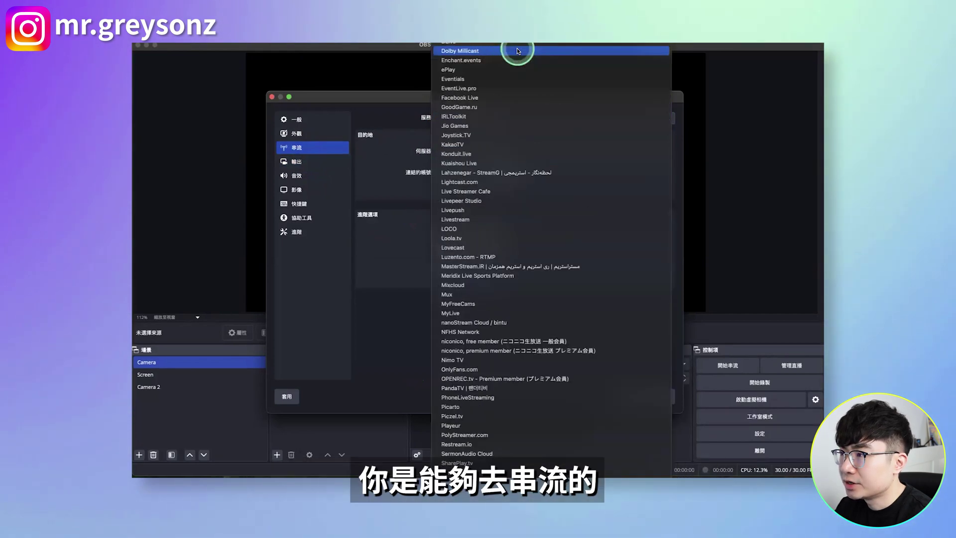
click(402, 170)
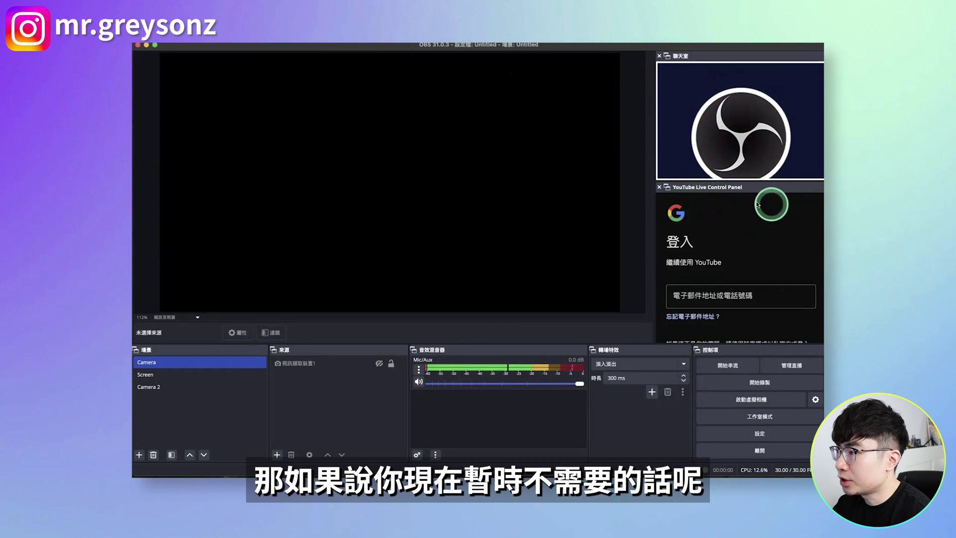
Close the YouTube Live Control Panel dock, and re-enable it together with the chat room (聊天室) dock.
click(659, 188)
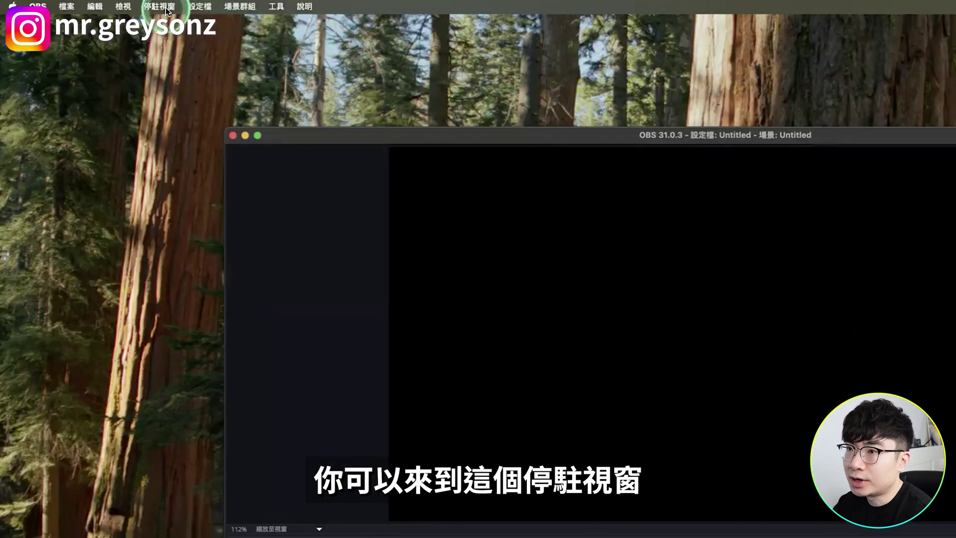
click(165, 7)
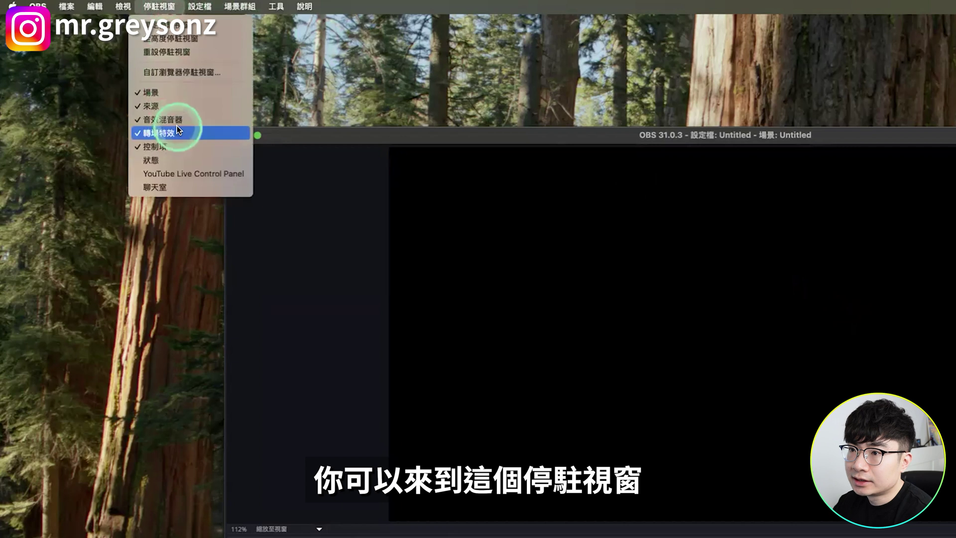
click(232, 174)
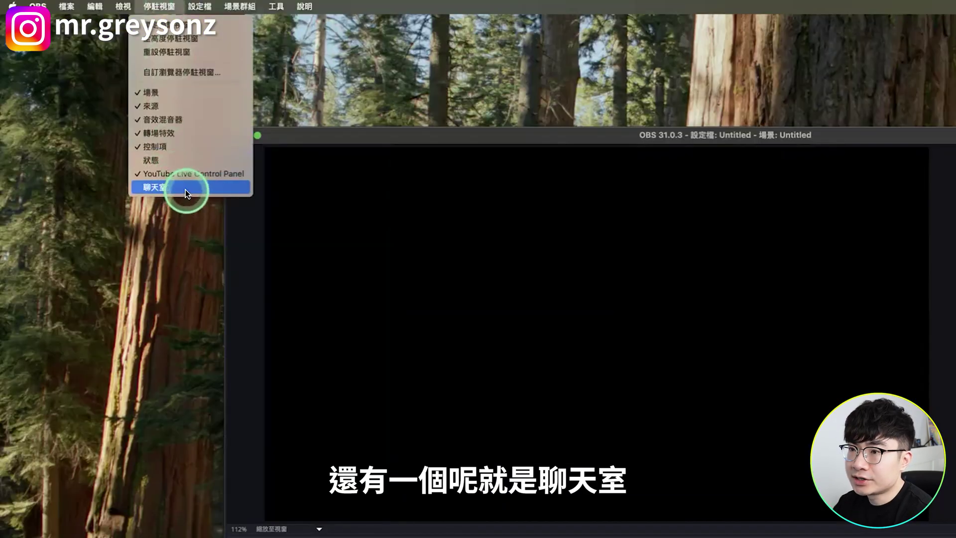
click(186, 190)
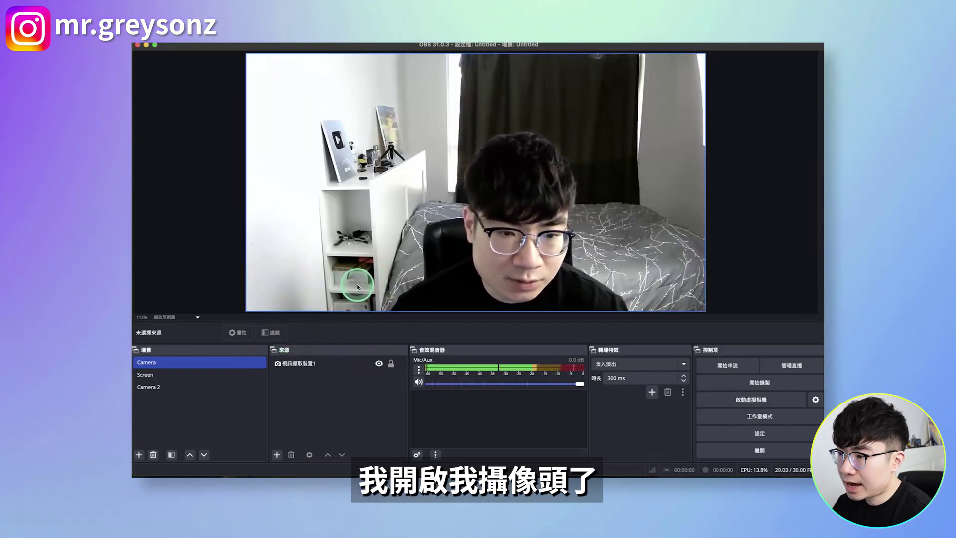
Preview the existing Screen and Camera 2 scenes.
click(197, 374)
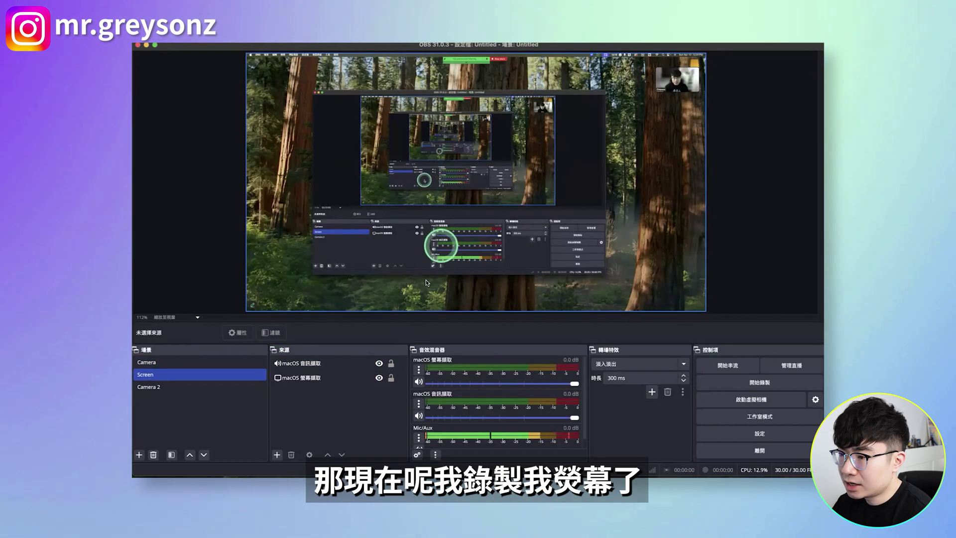
click(239, 384)
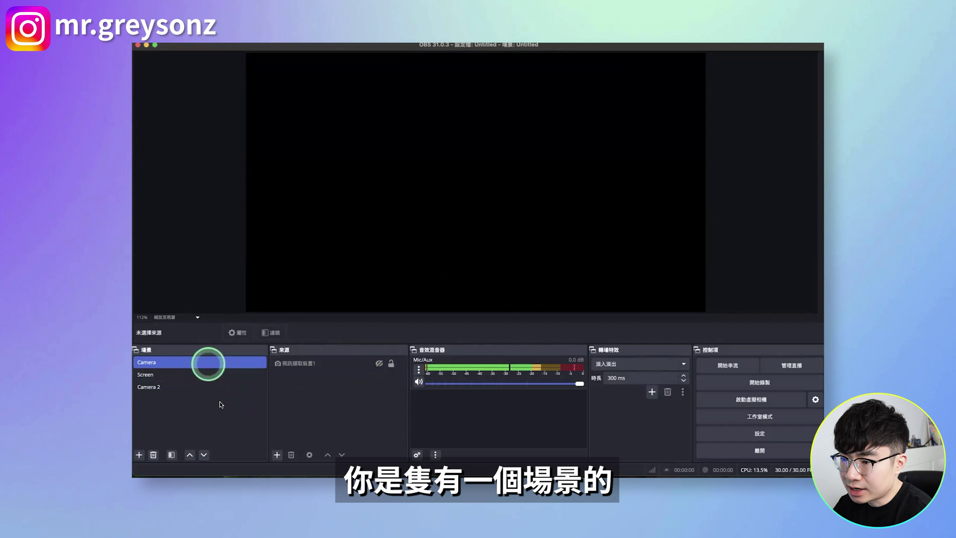
click(224, 401)
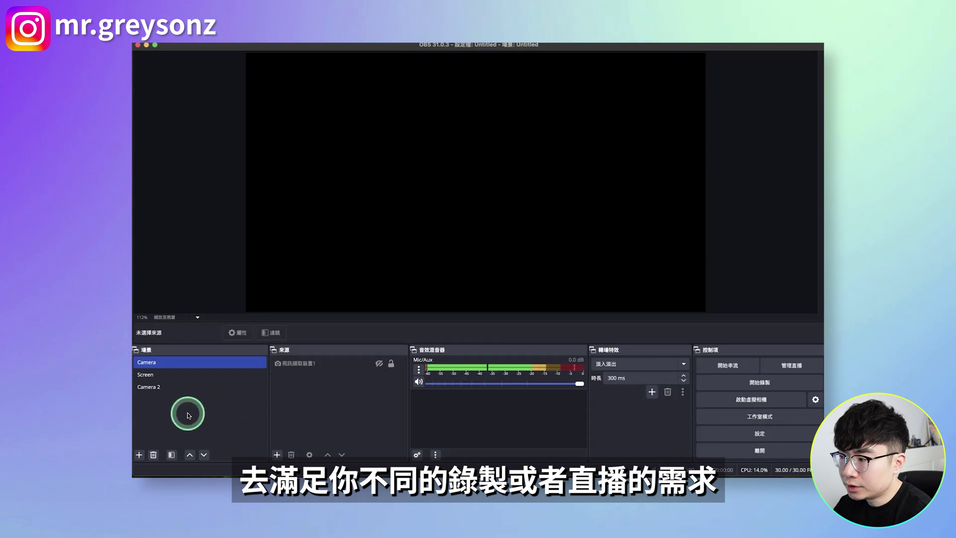
Create a new scene named "Demo 攝像頭".
click(140, 455)
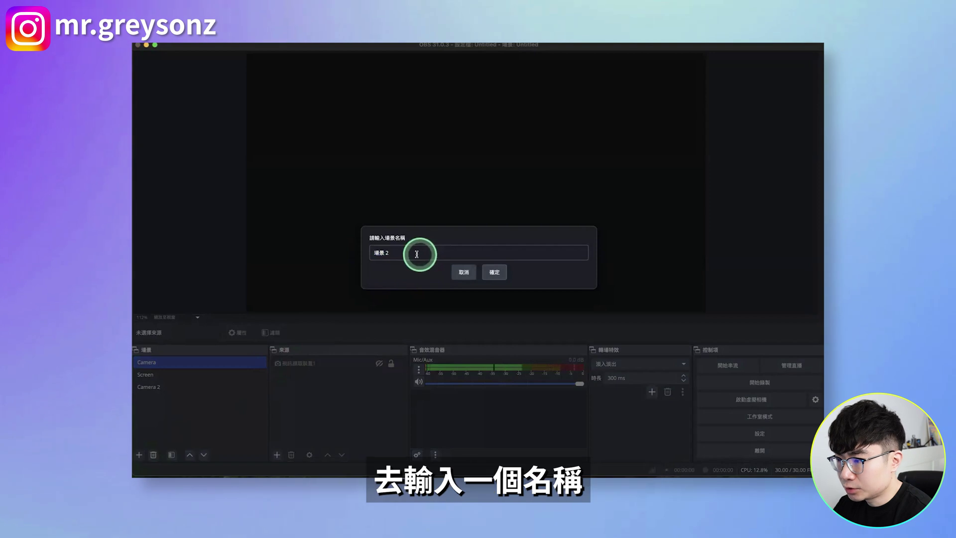
text(Demo 攝像頭)
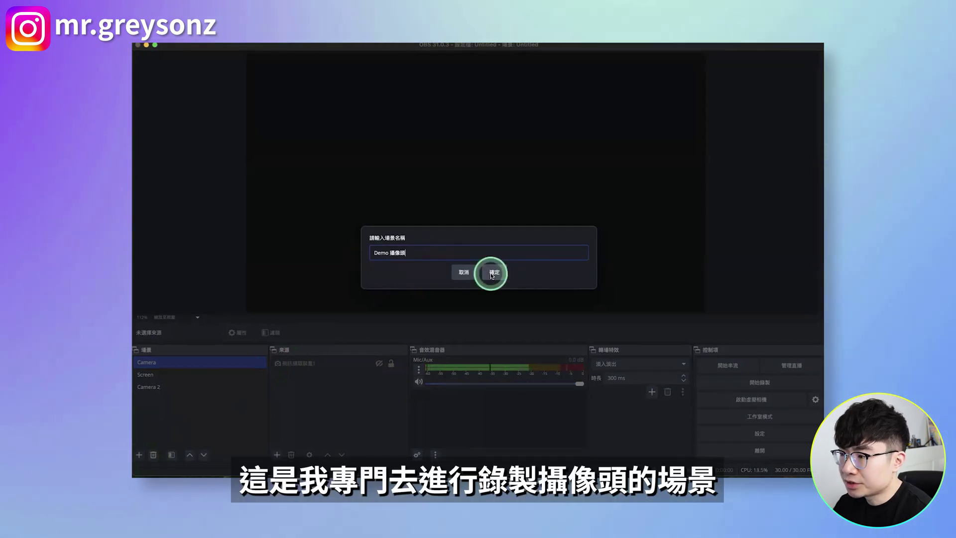
click(492, 274)
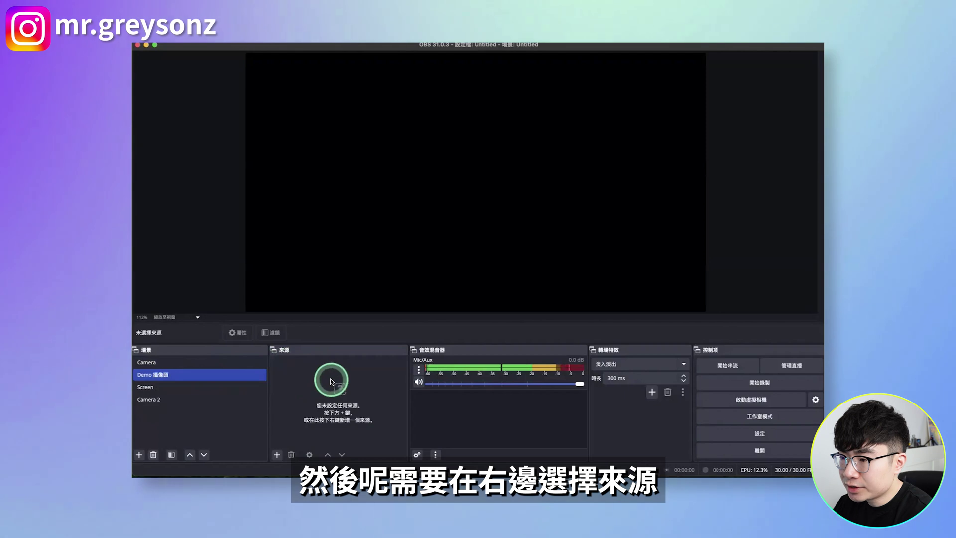
Add a video capture device (視訊擷取裝置) source using FaceTime HD Camera (Built-in) with the High preset, and enlarge it to fill the canvas.
click(277, 455)
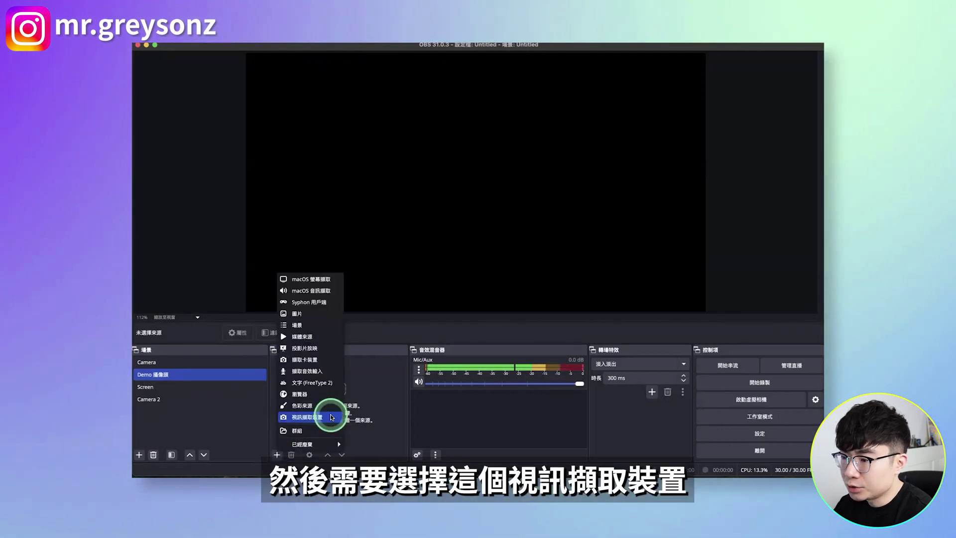
click(330, 415)
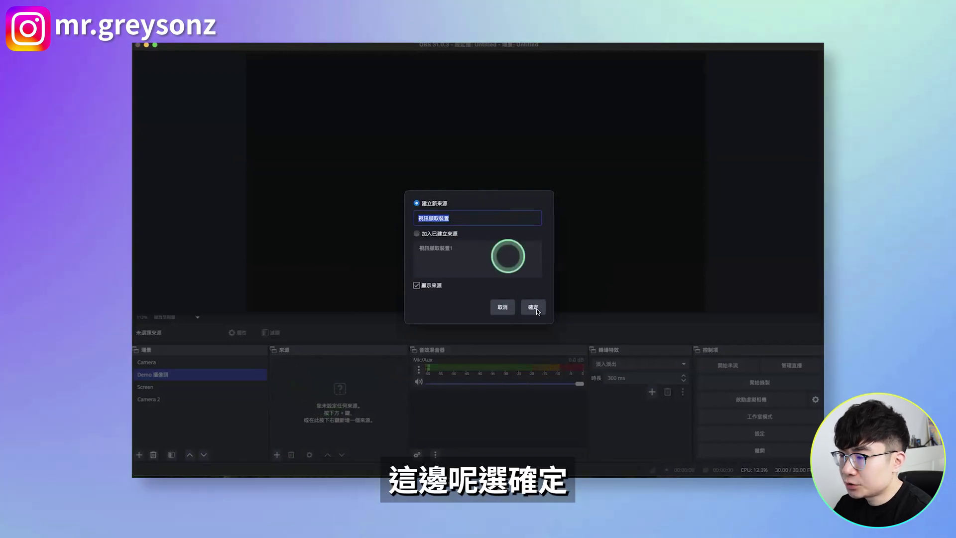
click(536, 308)
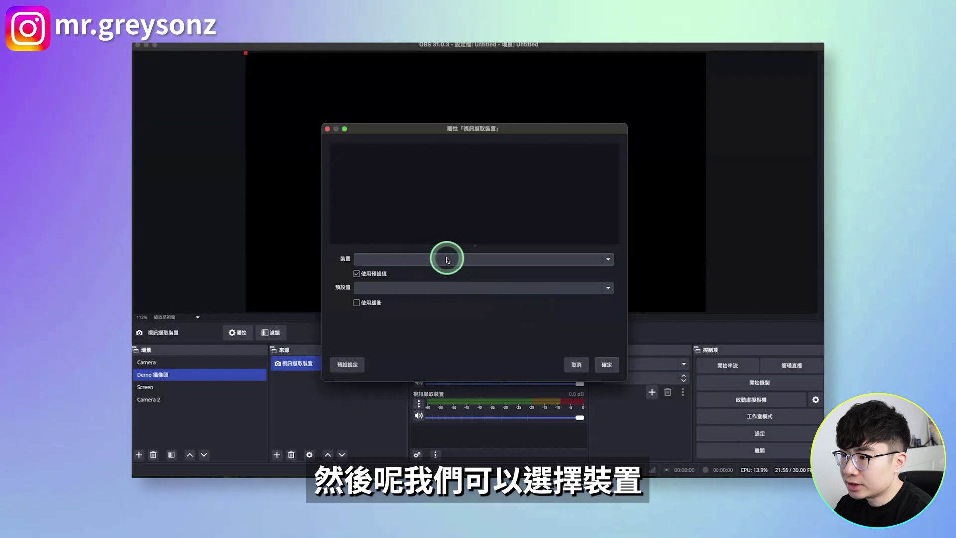
click(446, 257)
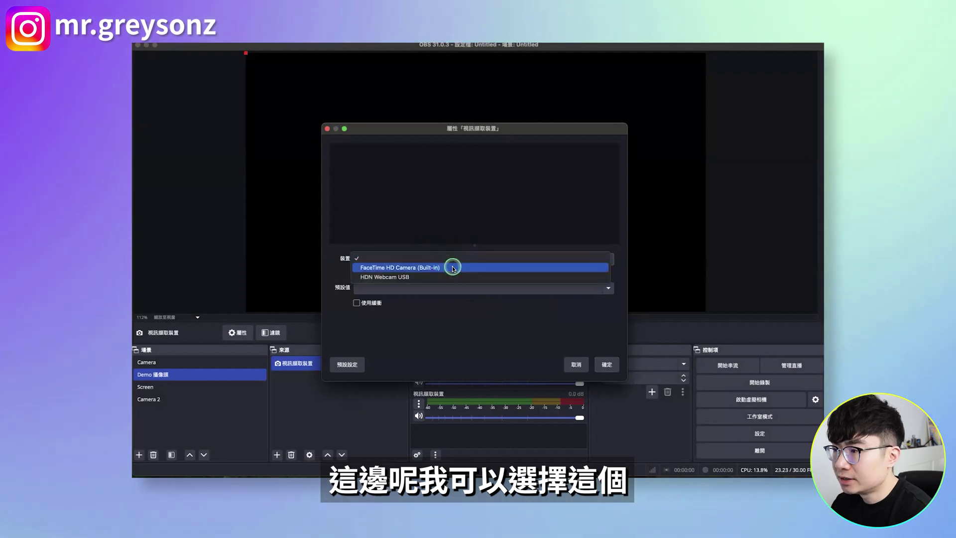
click(452, 267)
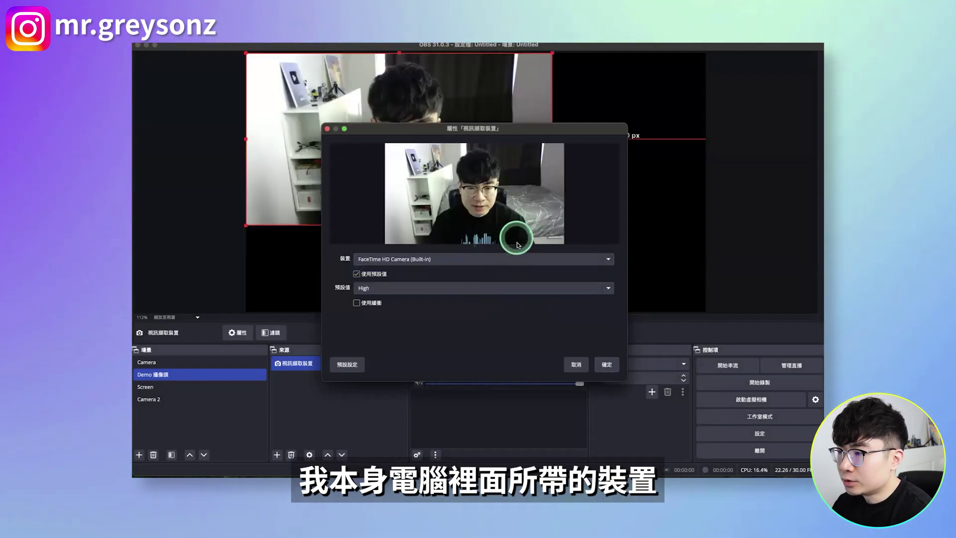
click(422, 287)
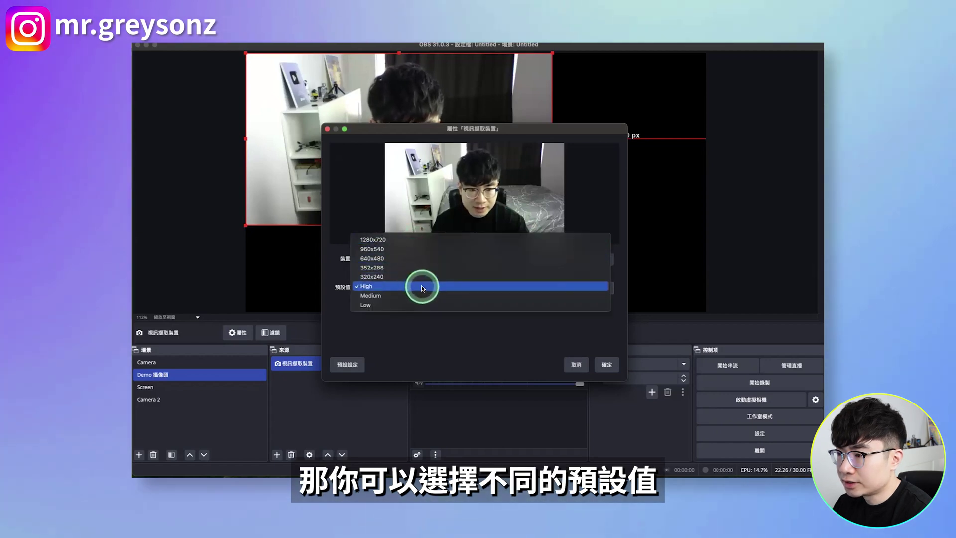
click(421, 286)
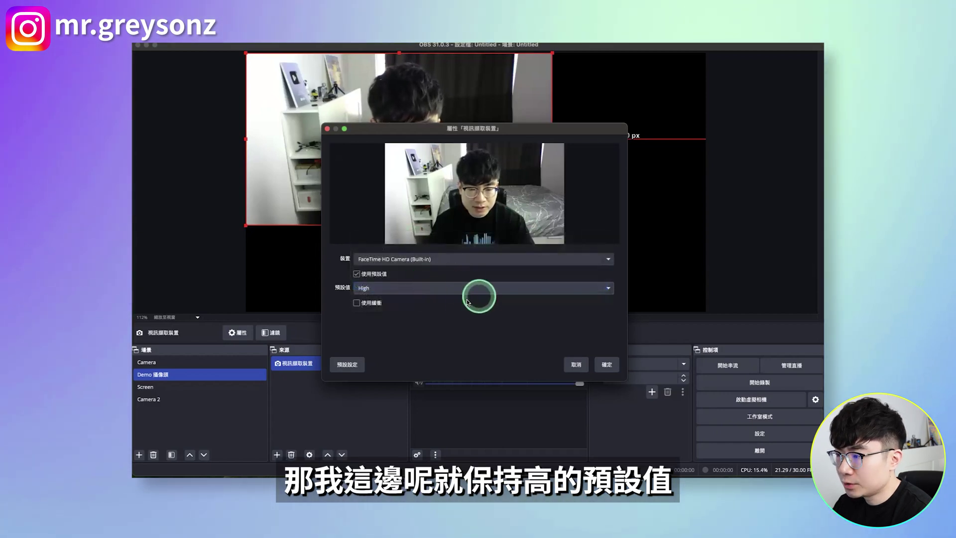
click(602, 364)
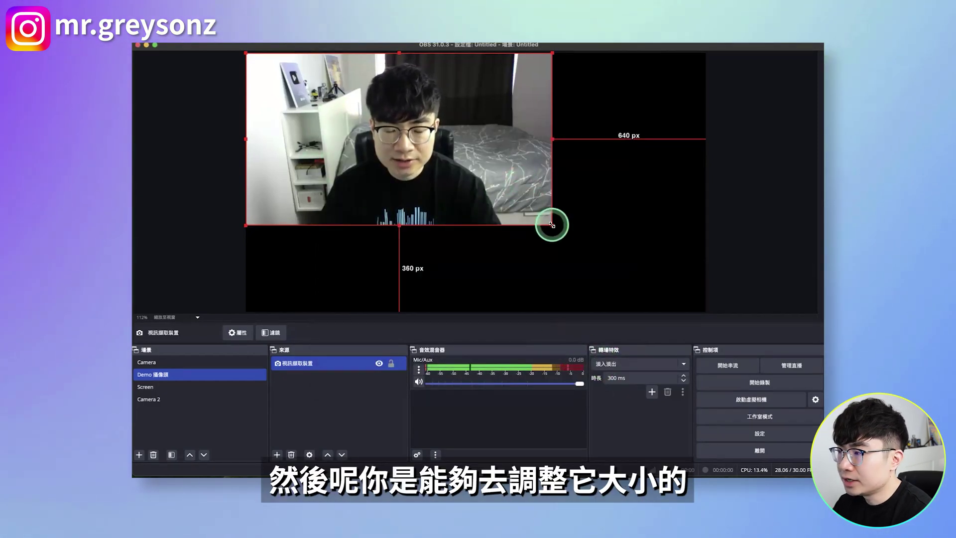
drag(554, 226, 705, 311)
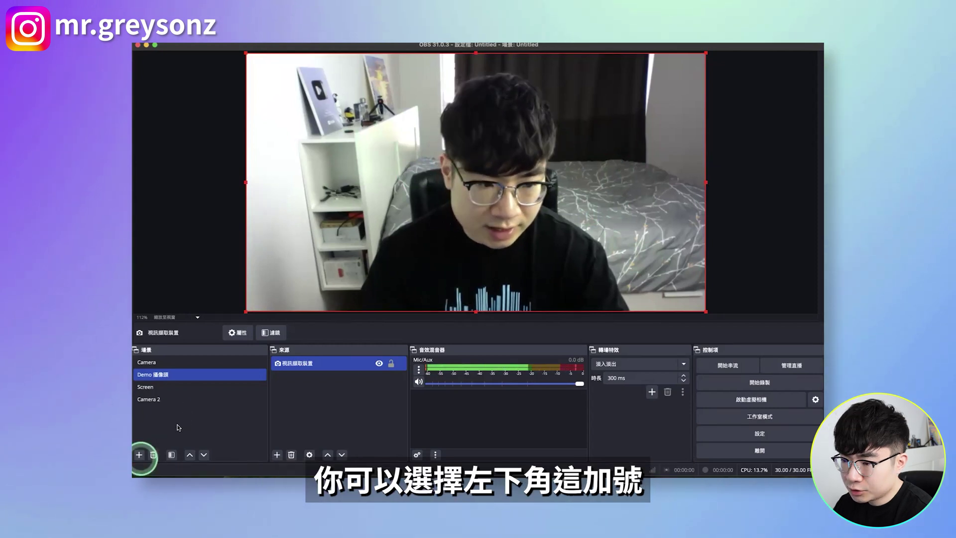
Create a new scene named "Demo 熒幕錄製".
click(139, 454)
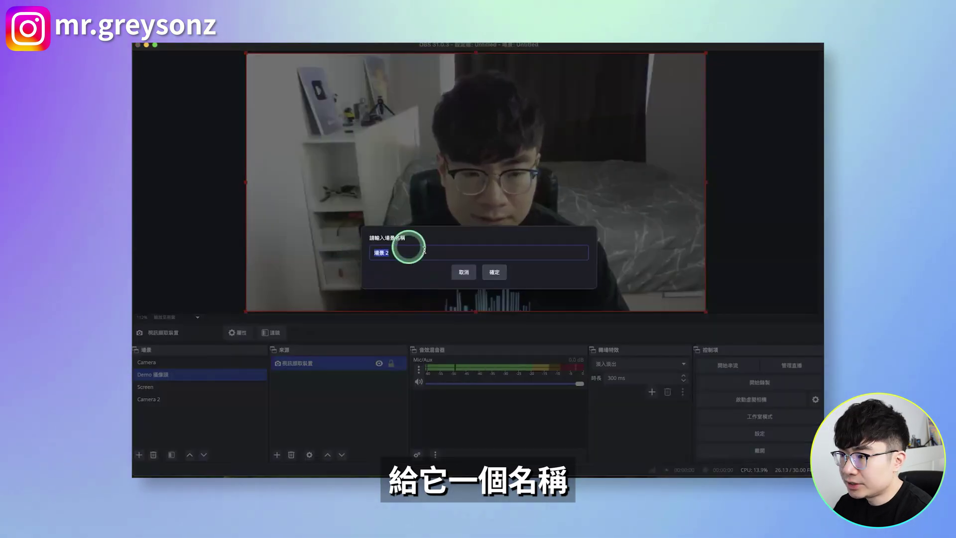
text(Demo 螢幕錄製)
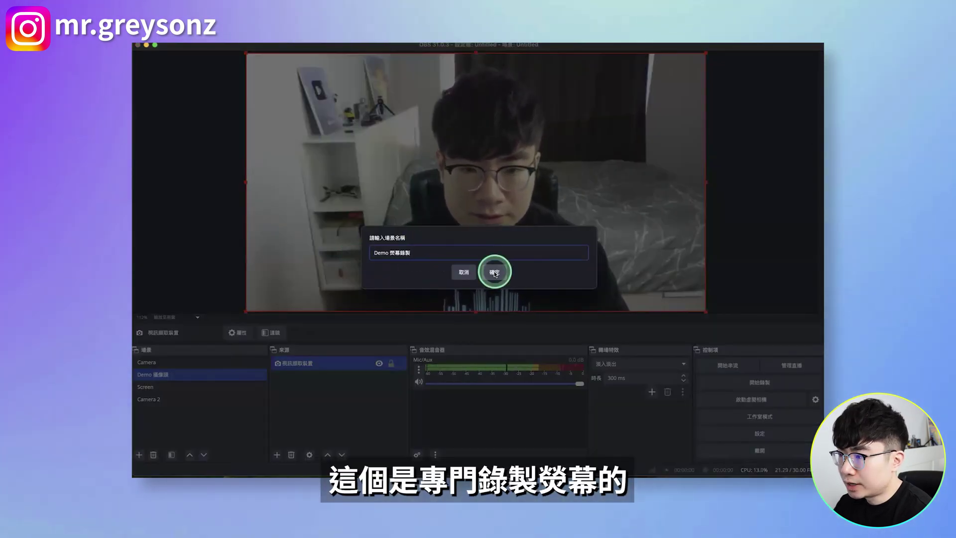
click(494, 273)
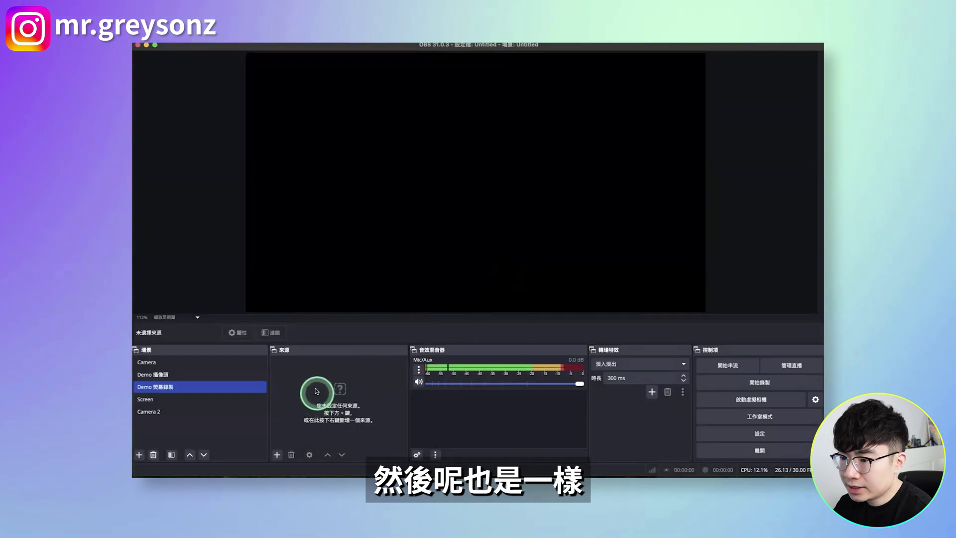
Add a new macOS screen capture (macOS 螢幕擷取) source capturing the Built-in Retina Display output, and fit it to the canvas.
click(277, 454)
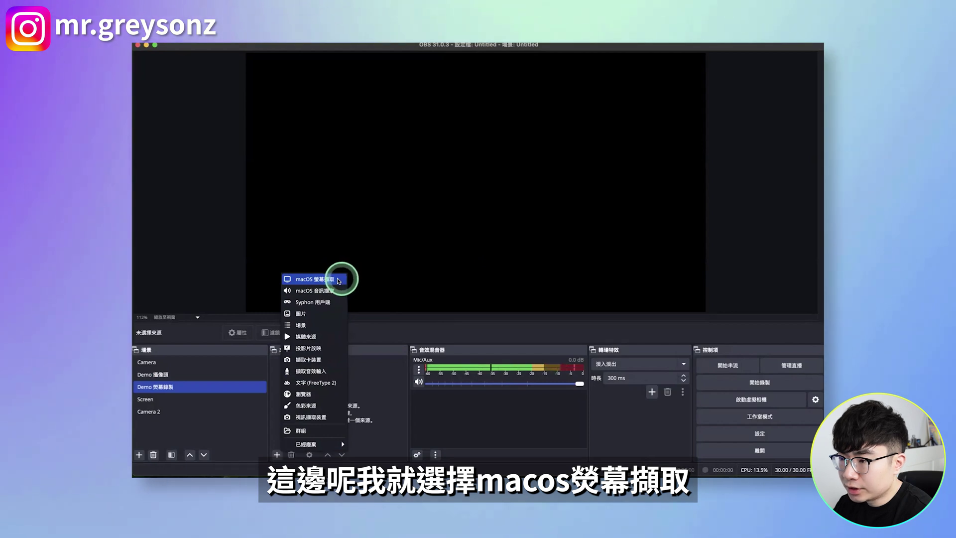
click(337, 278)
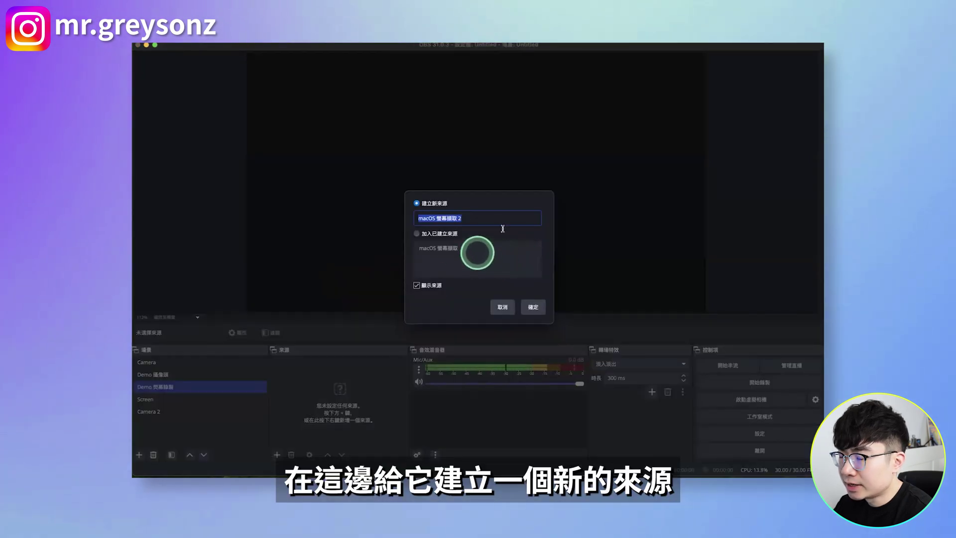
click(536, 309)
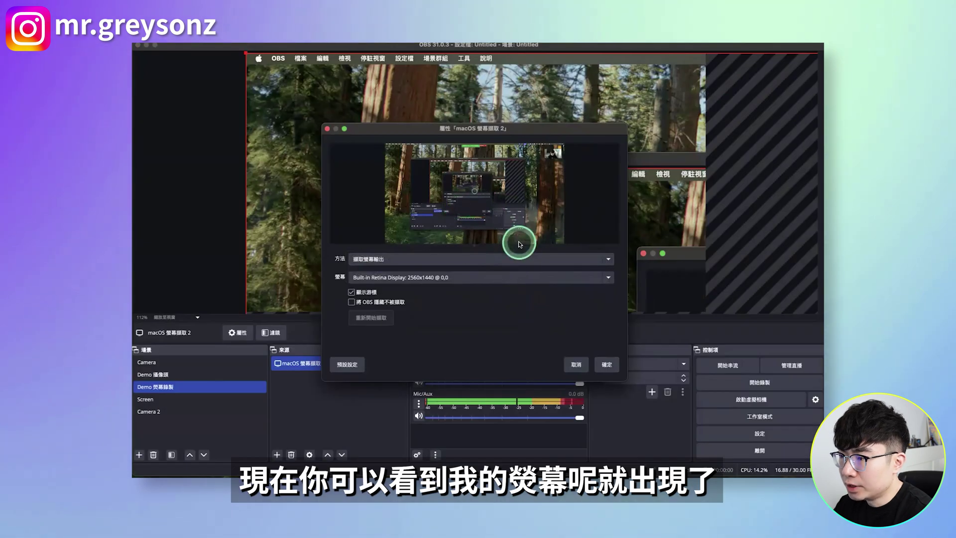
click(476, 255)
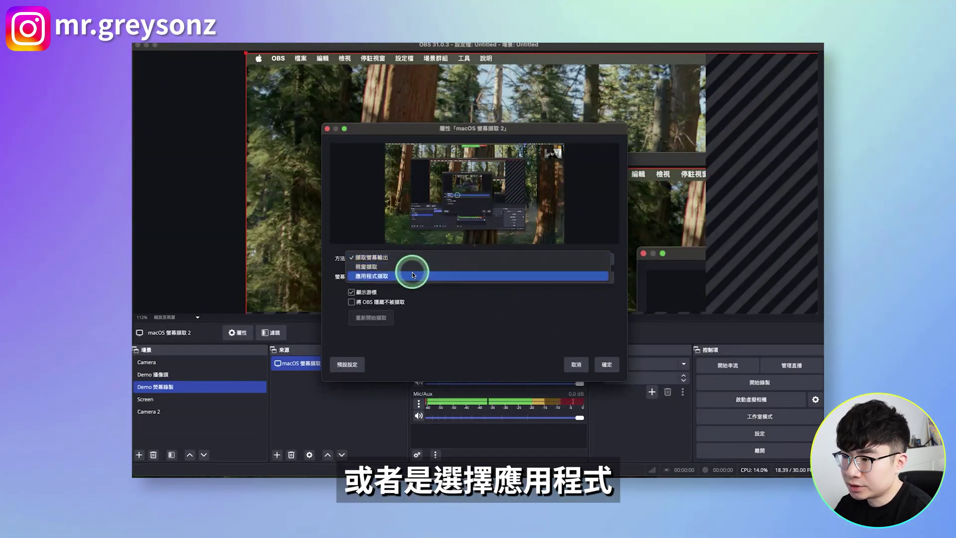
key(Escape)
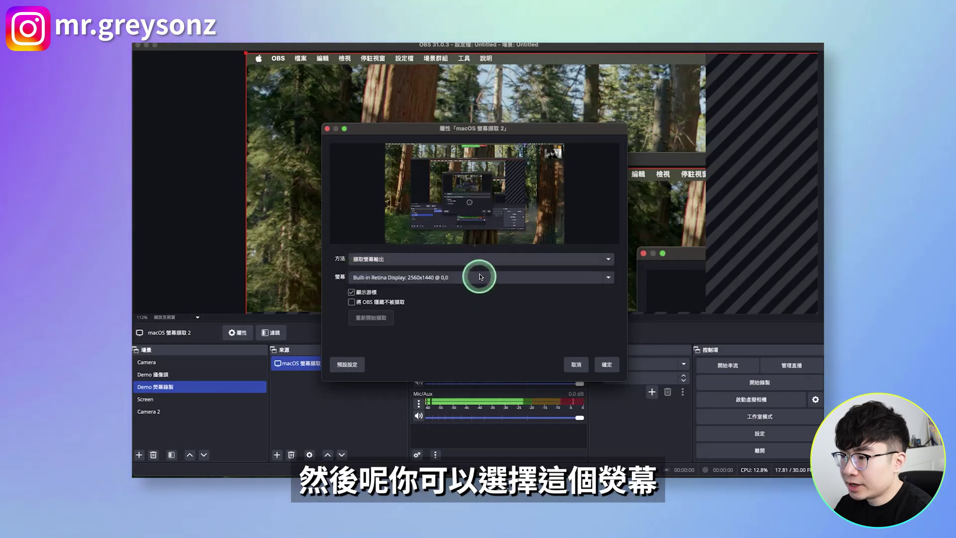
click(481, 277)
click(487, 286)
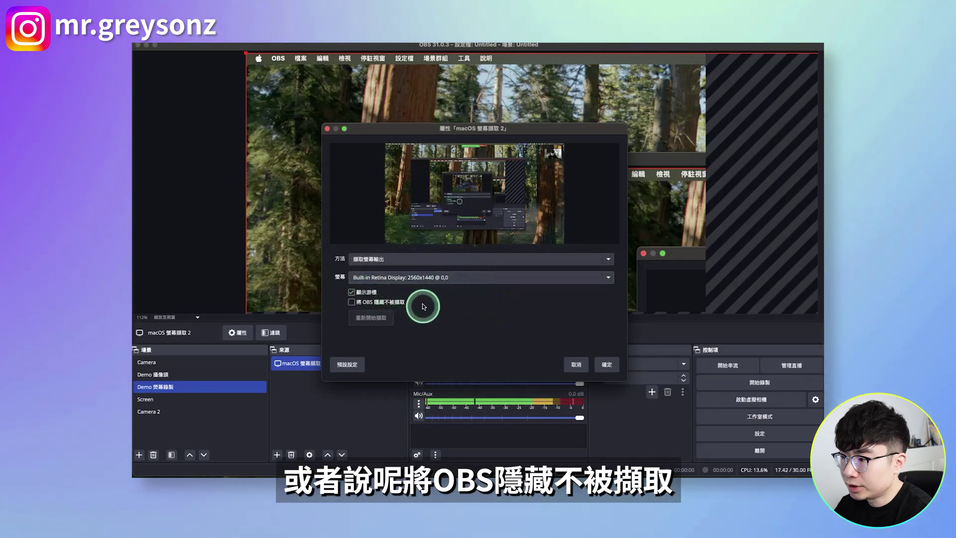
click(612, 364)
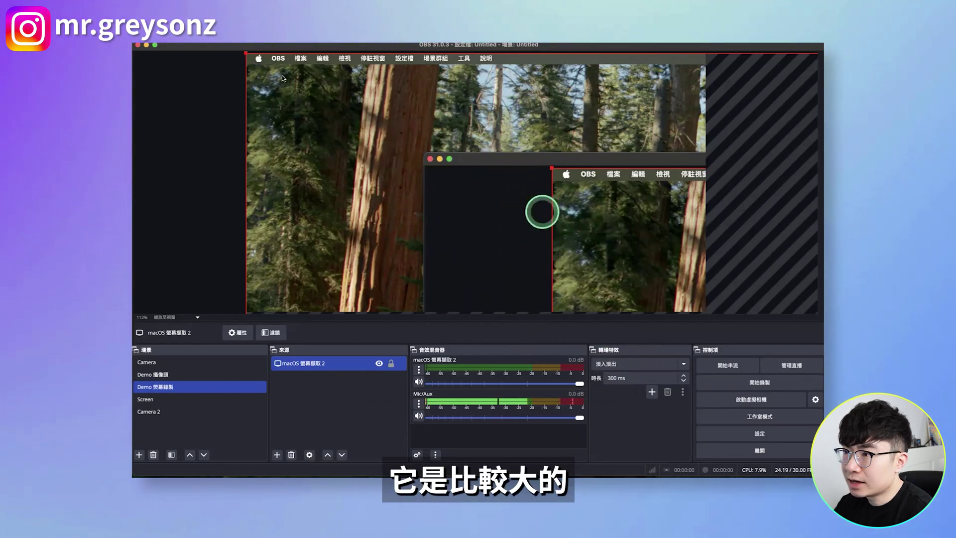
key(super+f)
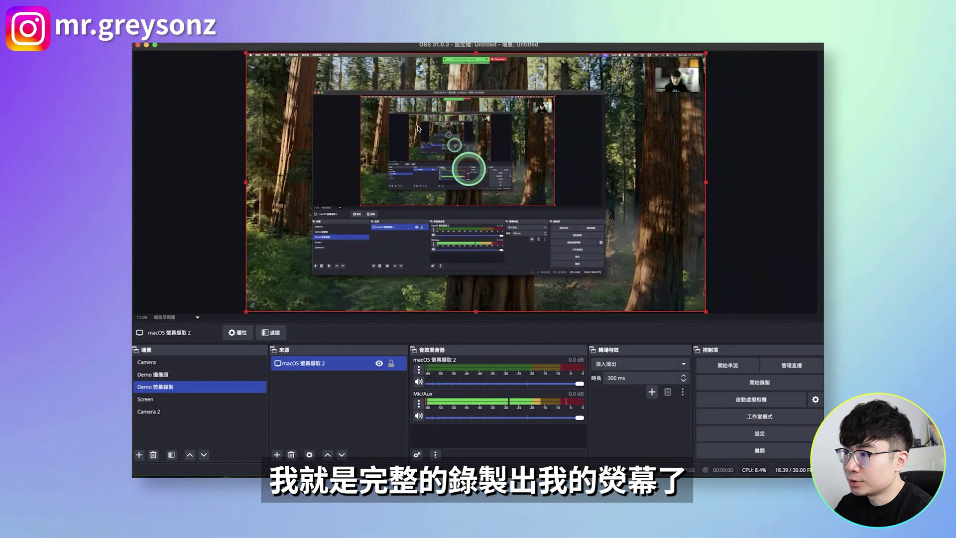
click(525, 213)
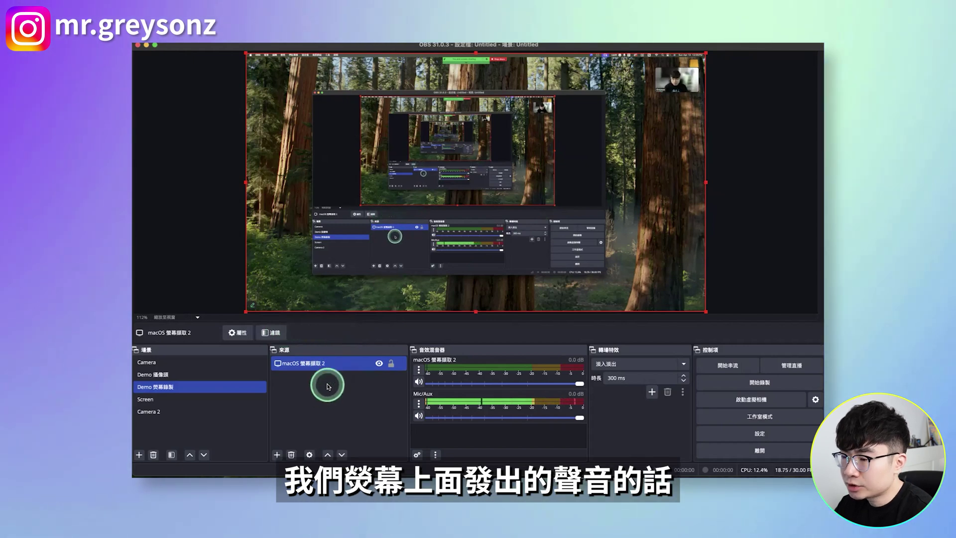
Add a new macOS audio capture (macOS 音訊擷取) source using the desktop audio method (桌面音訊擷取).
click(277, 455)
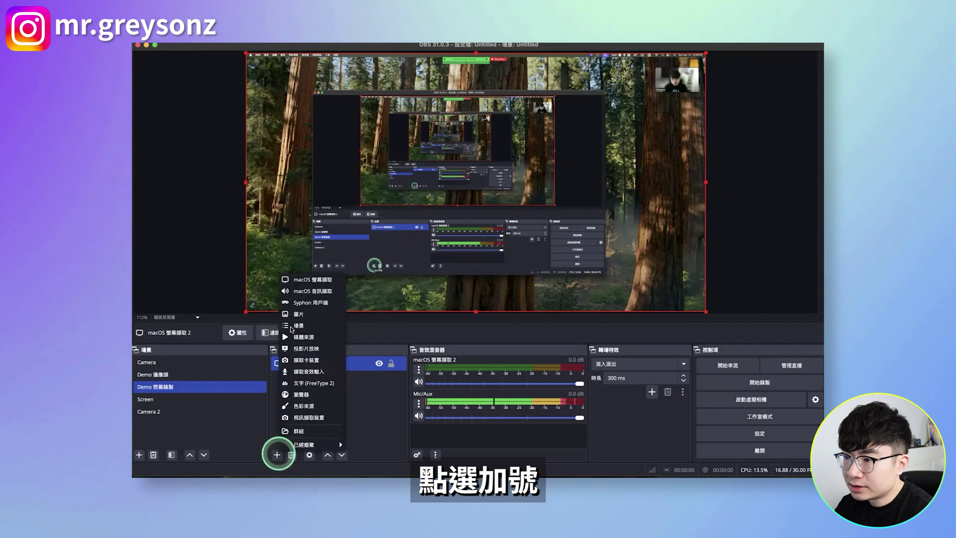
click(329, 294)
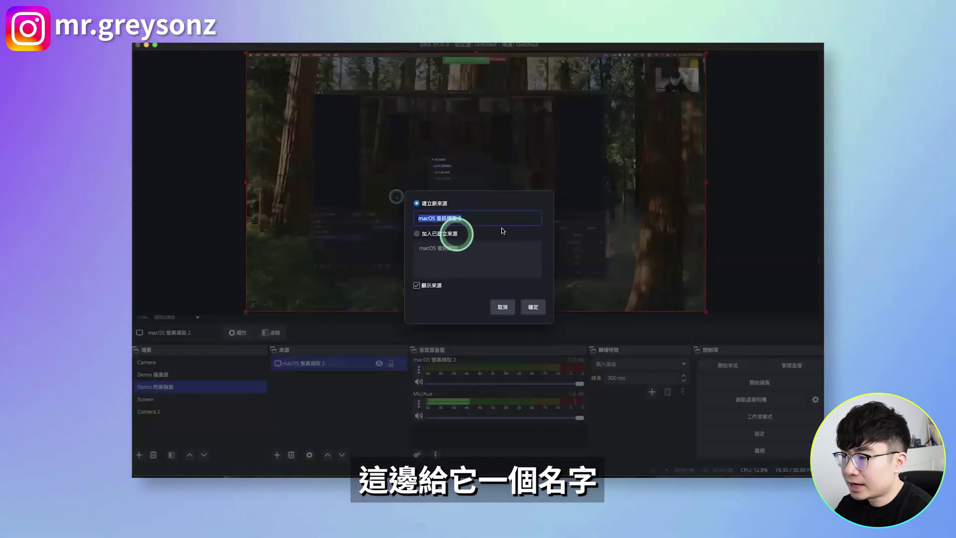
click(540, 307)
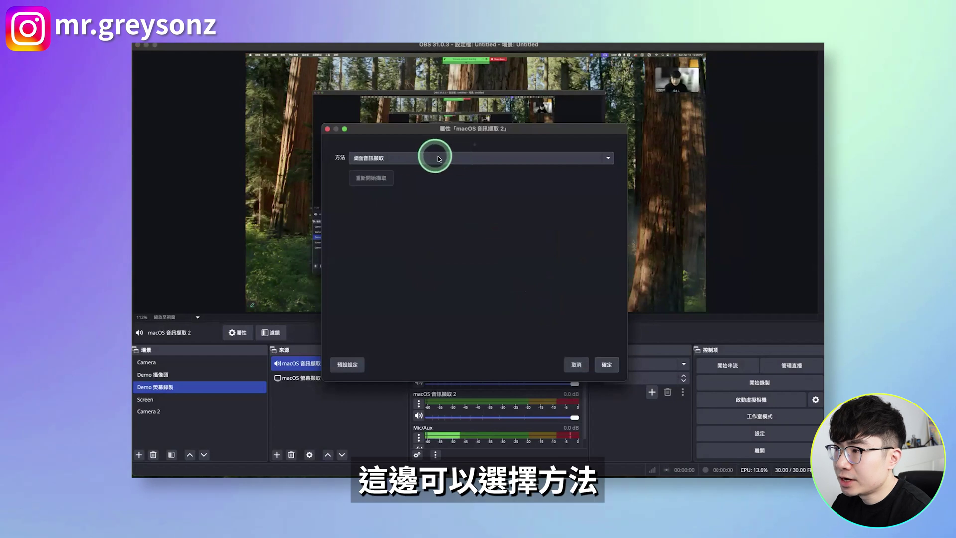
click(438, 158)
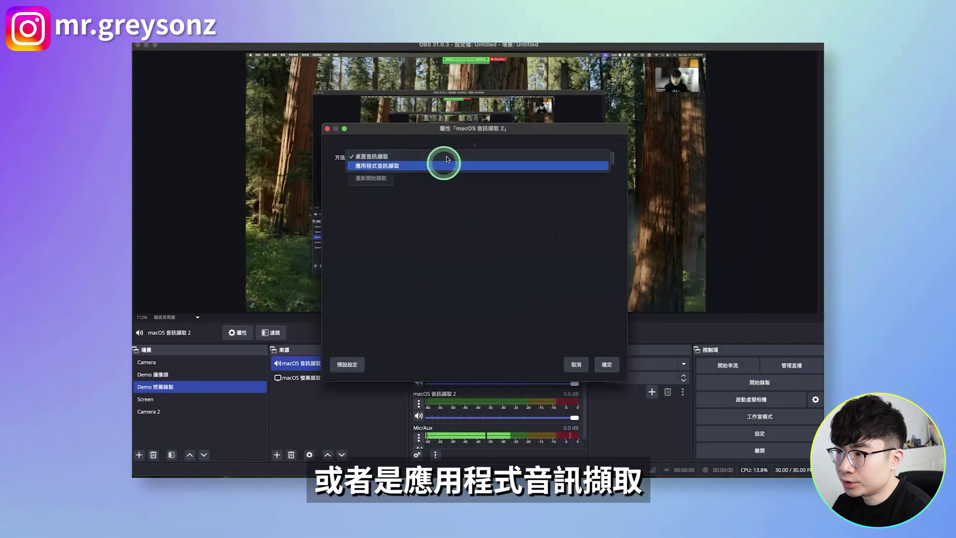
click(498, 189)
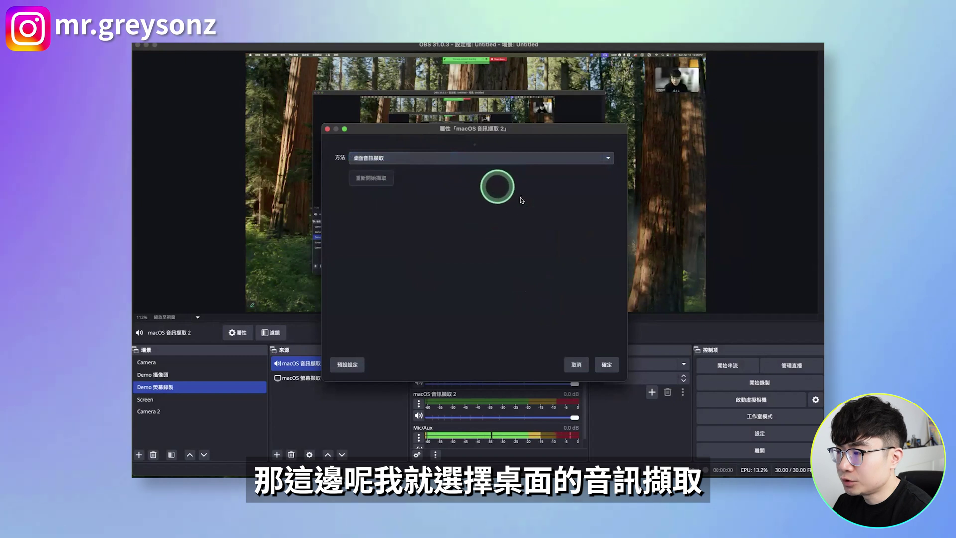
click(606, 364)
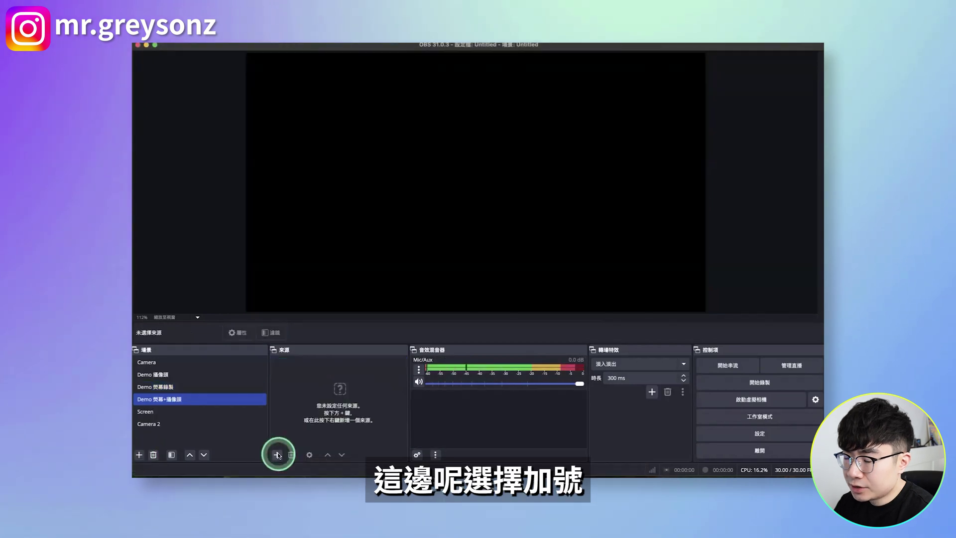
Add a new macOS screen capture source of the Built-in Retina Display to the "Demo 熒幕+攝像頭" scene.
click(277, 455)
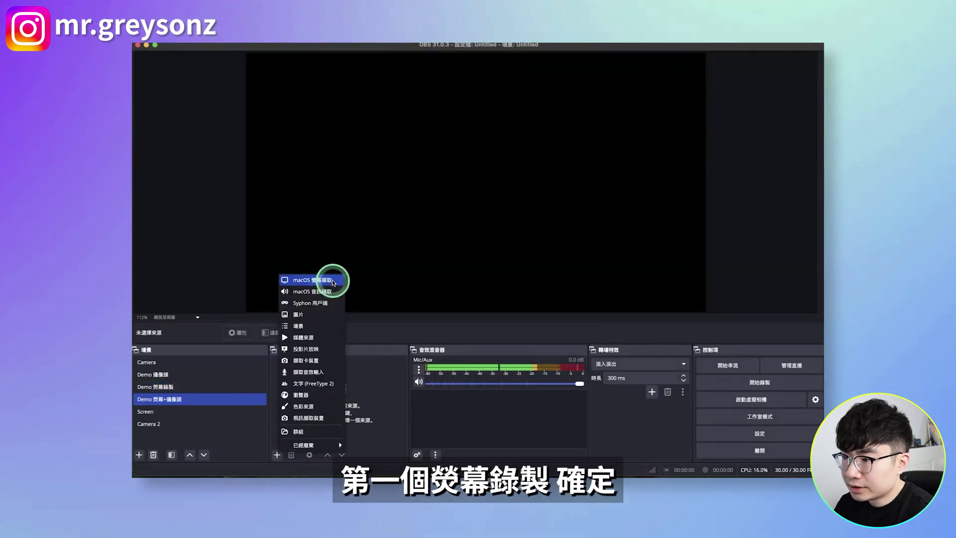
click(332, 280)
click(536, 305)
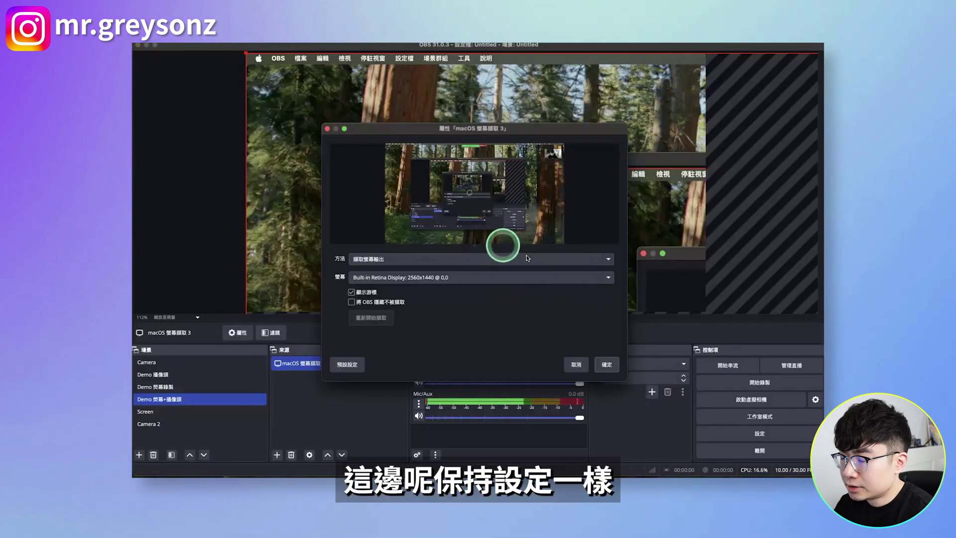
click(607, 364)
Add a new macOS audio capture source to the "Demo 熒幕+攝像頭" scene.
click(277, 454)
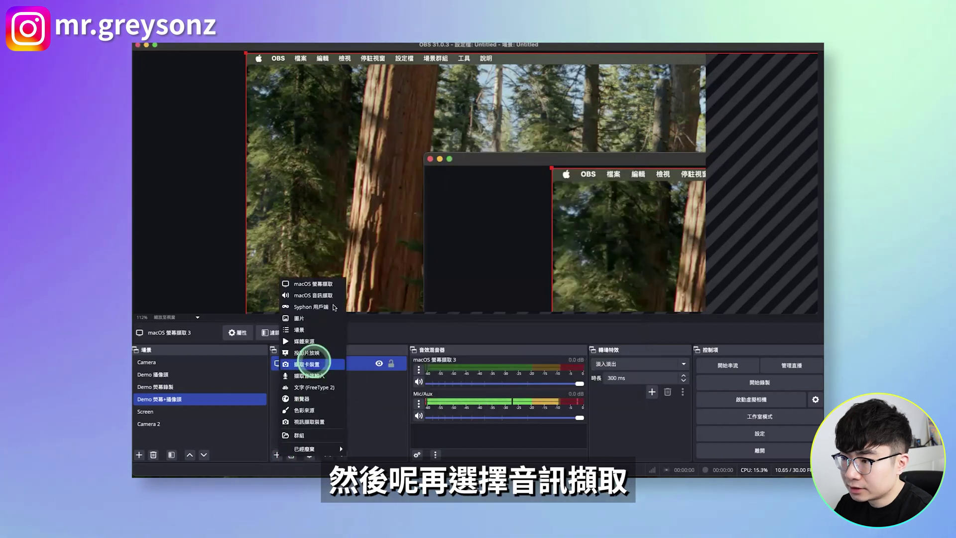
click(329, 295)
click(538, 307)
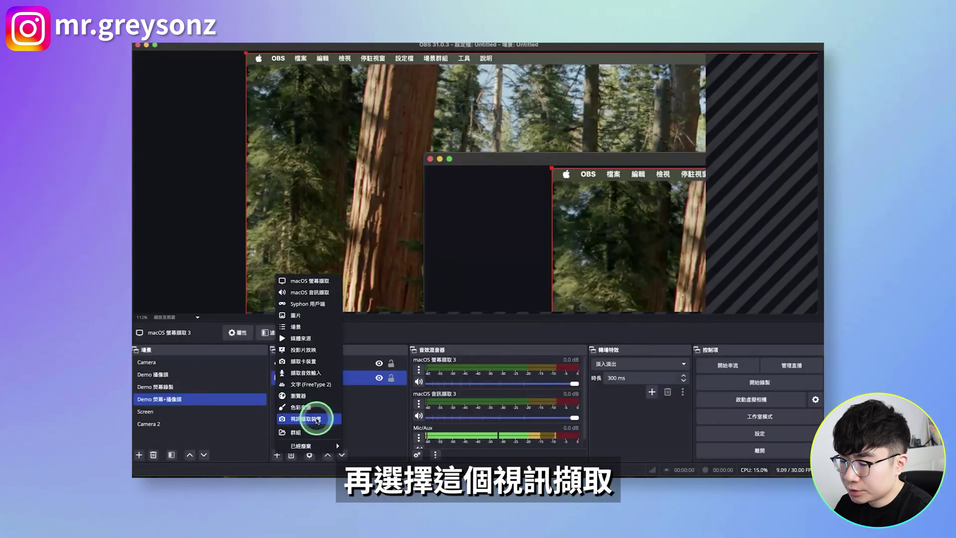
Add a new video capture device source over the screen capture, and scale the screen capture to fit the canvas.
click(317, 420)
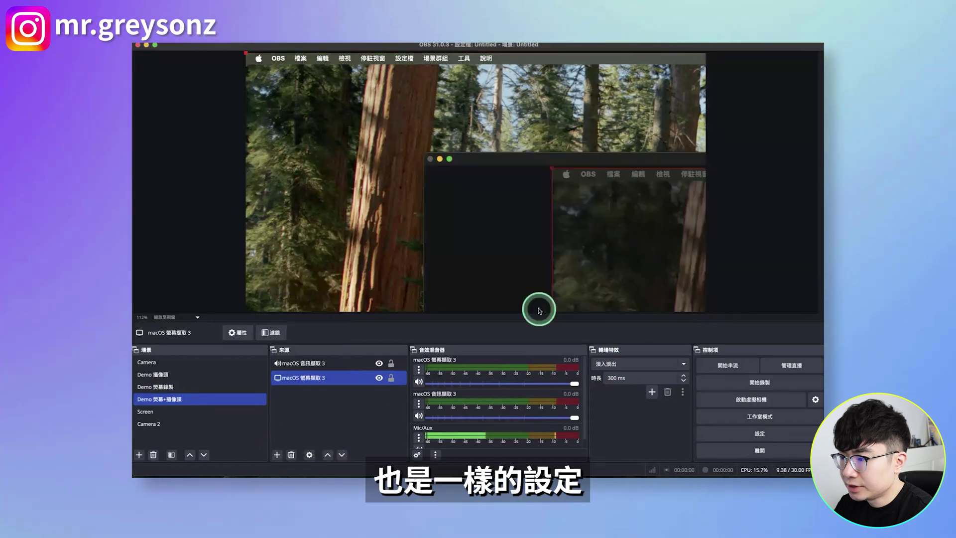
click(540, 305)
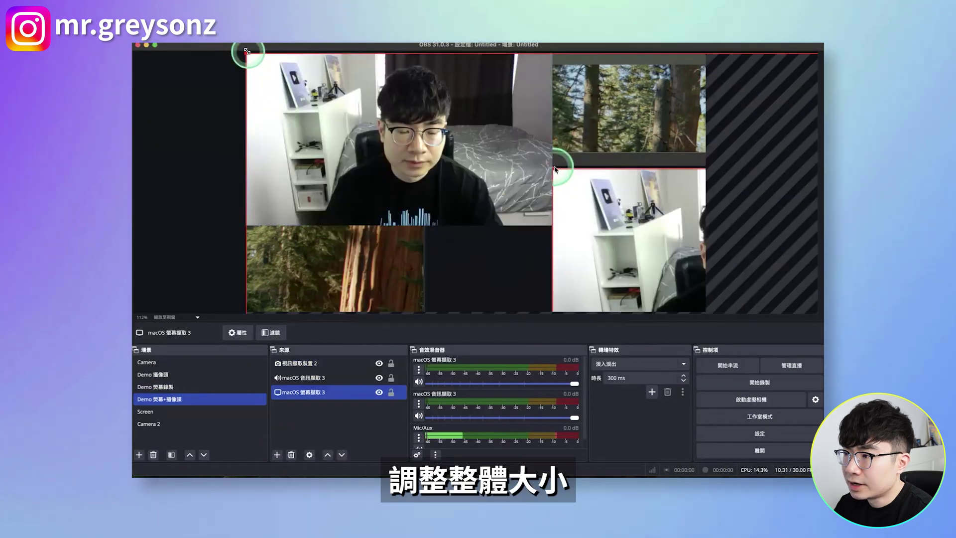
click(464, 171)
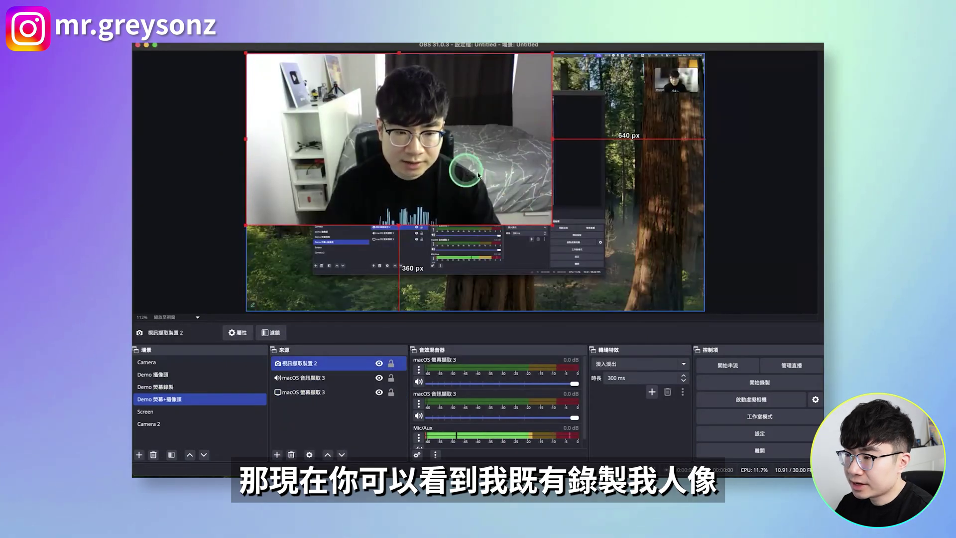
click(547, 215)
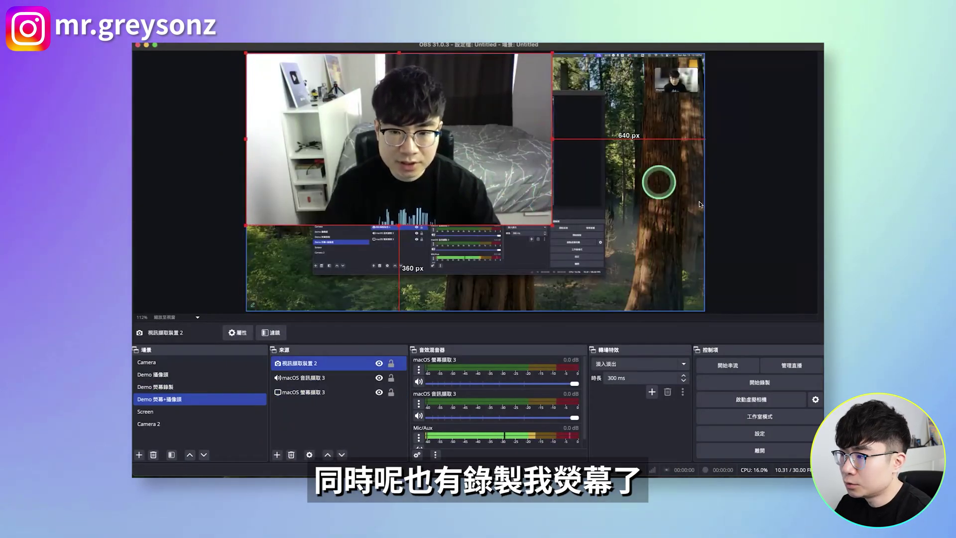
Shrink the camera overlay, crop its sides, and place it in the lower-left corner of the screen capture.
drag(551, 222, 354, 92)
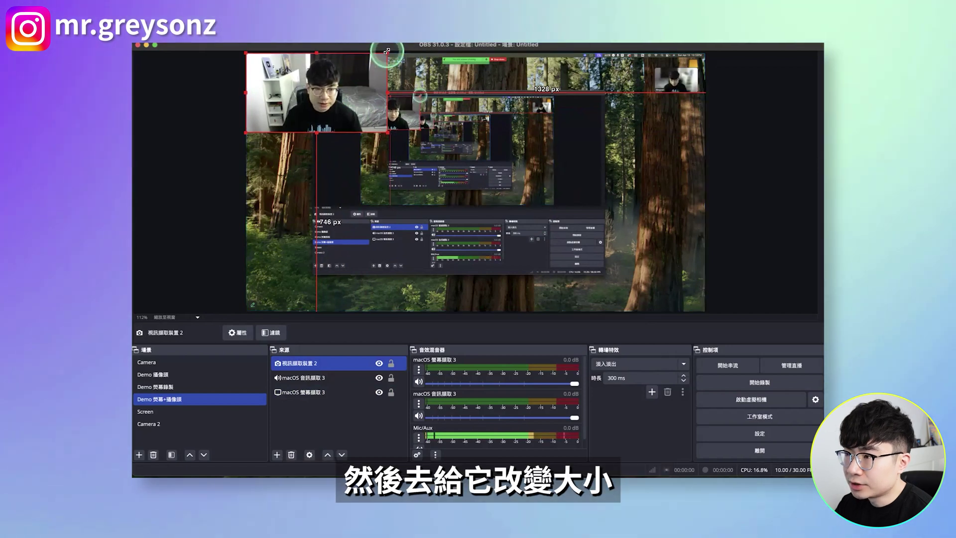
drag(365, 51, 357, 52)
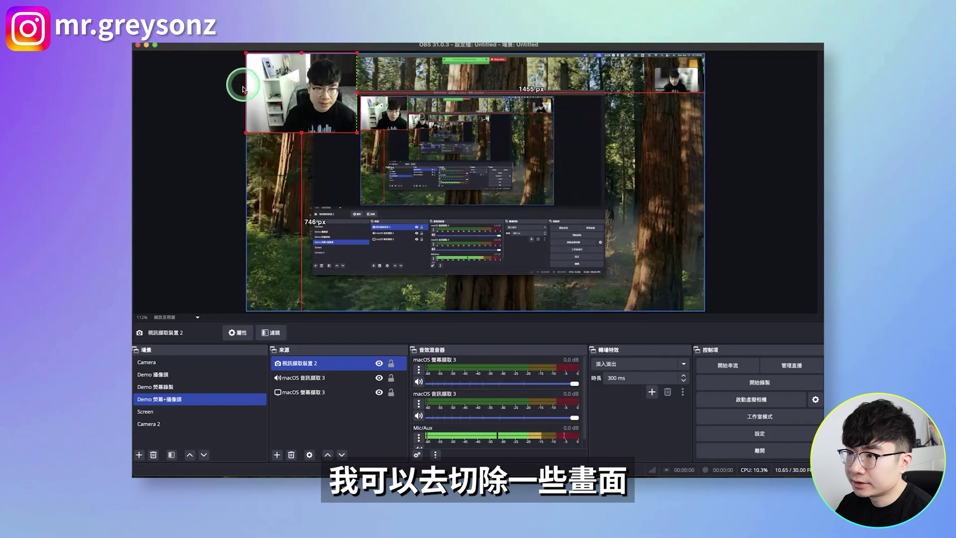
drag(245, 90, 290, 276)
click(421, 189)
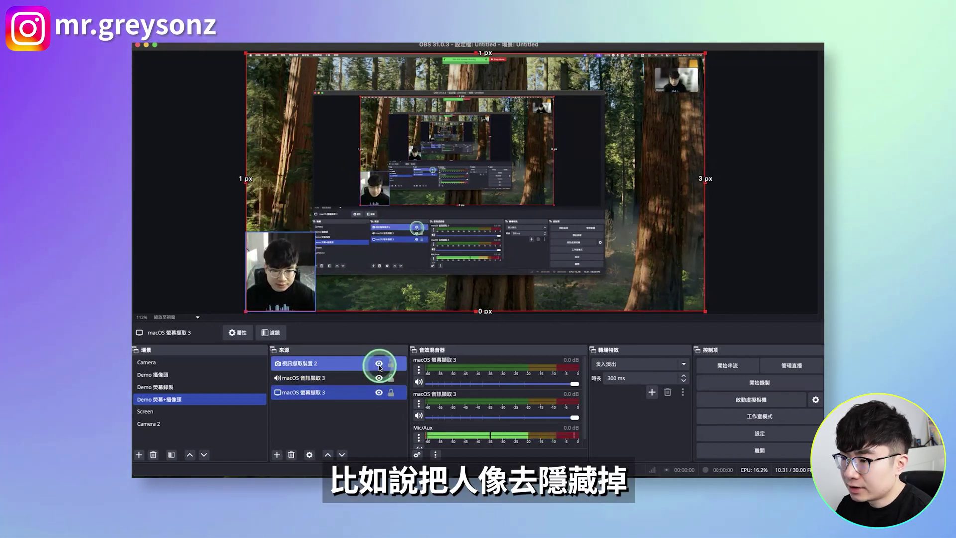
Hide the camera source (視訊擷取裝置 2) in the combined scene and show it again.
click(379, 364)
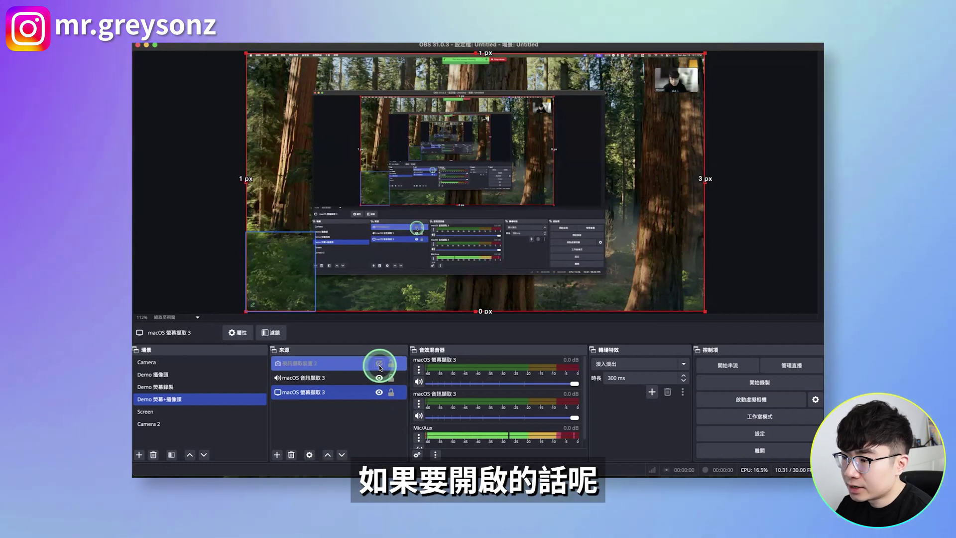
click(378, 365)
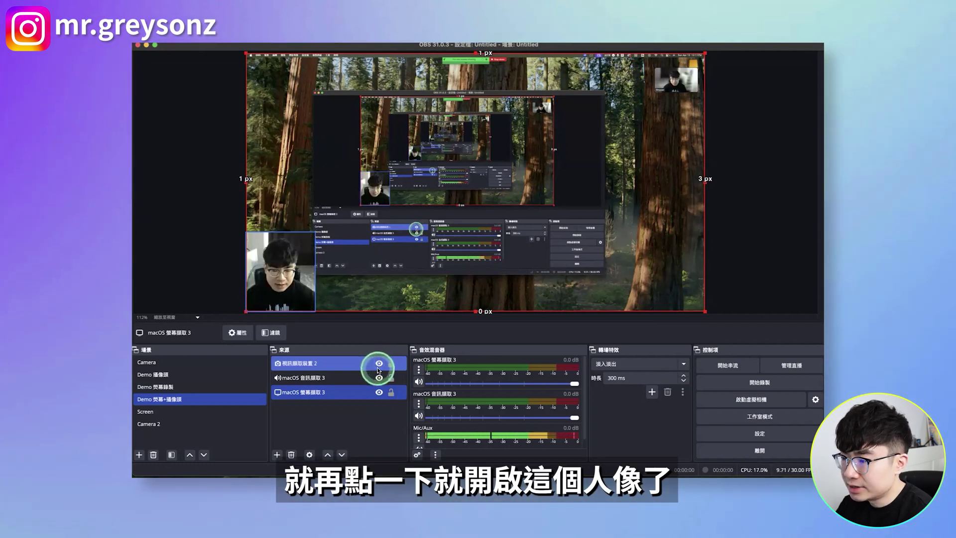
Switch among the "Demo 攝像頭", "Demo 熒幕錄製" and "Demo 熒幕+攝像頭" scenes to preview the transition, and check the available transition effects.
click(229, 386)
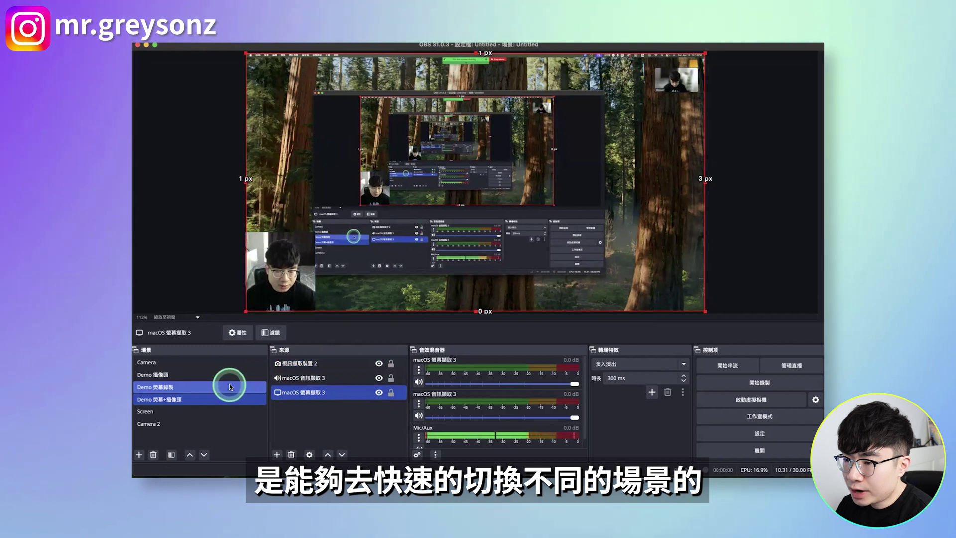
click(237, 374)
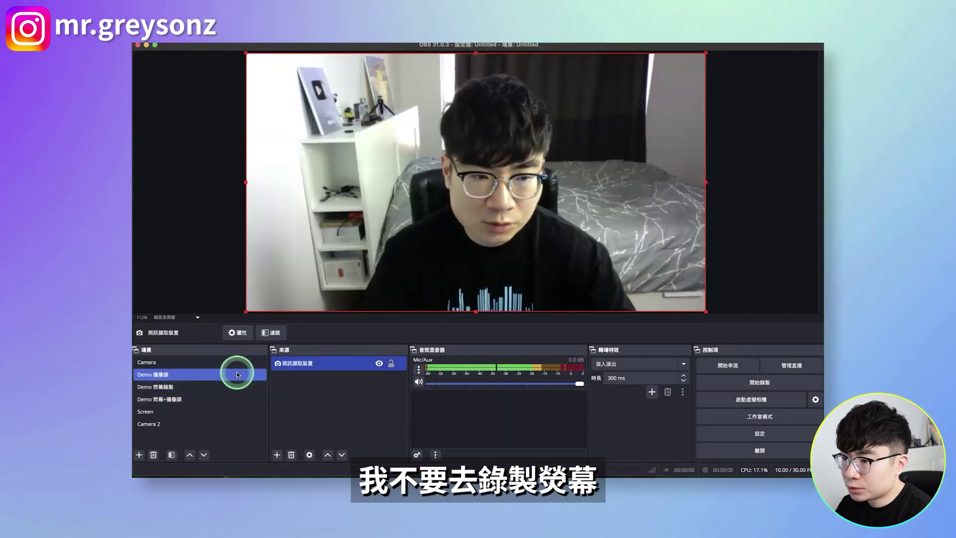
click(231, 387)
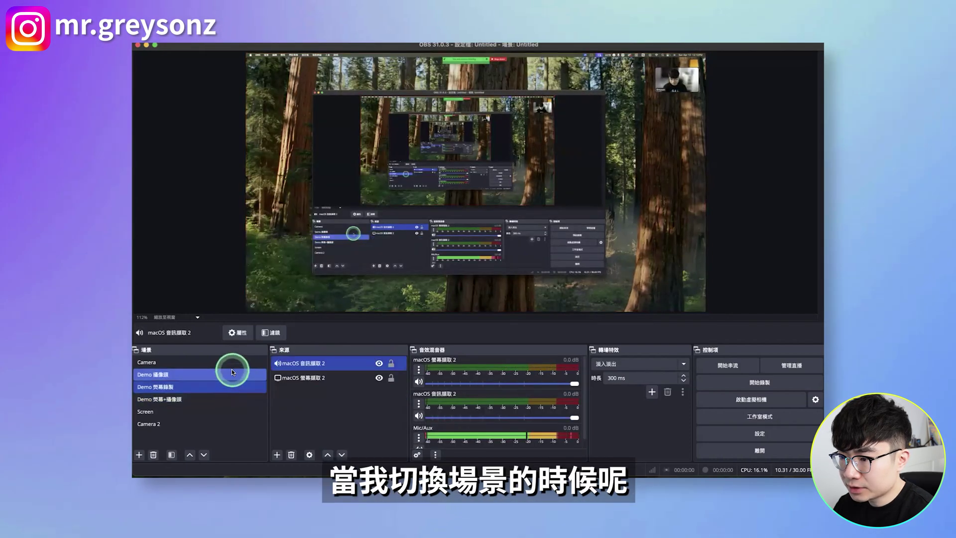
click(230, 372)
click(230, 387)
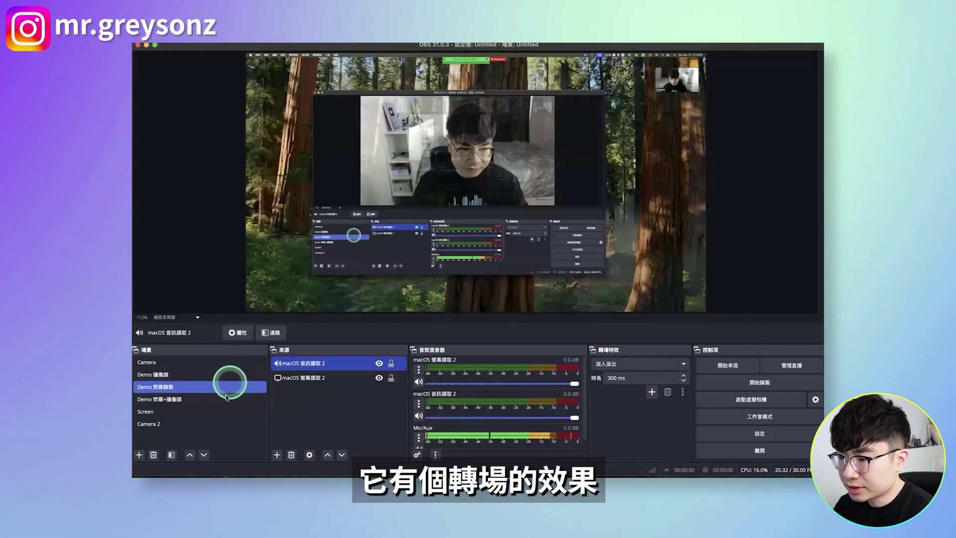
click(228, 399)
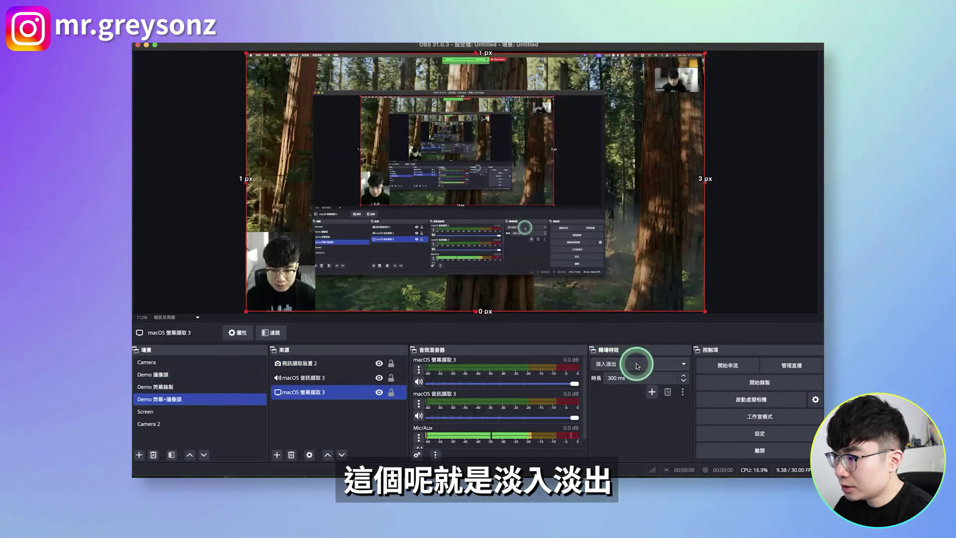
click(685, 365)
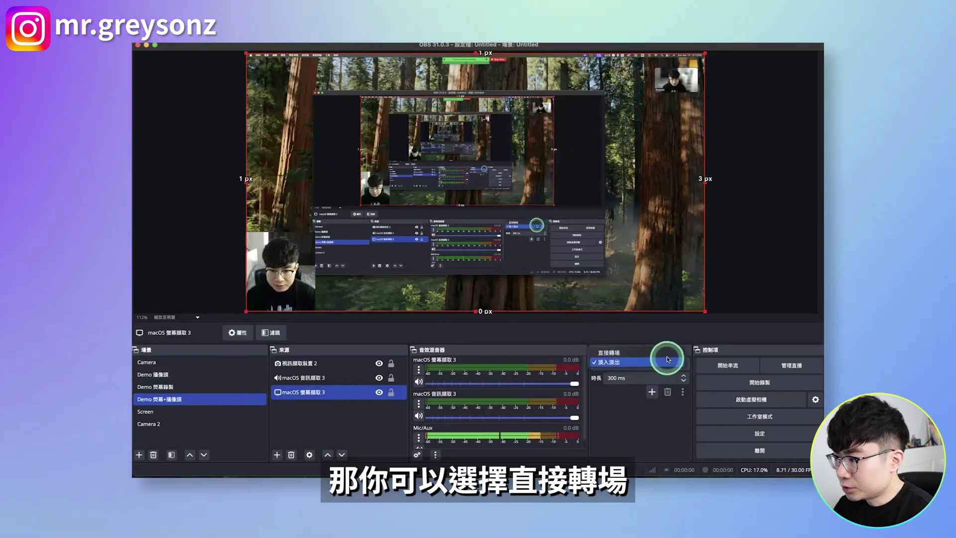
click(666, 358)
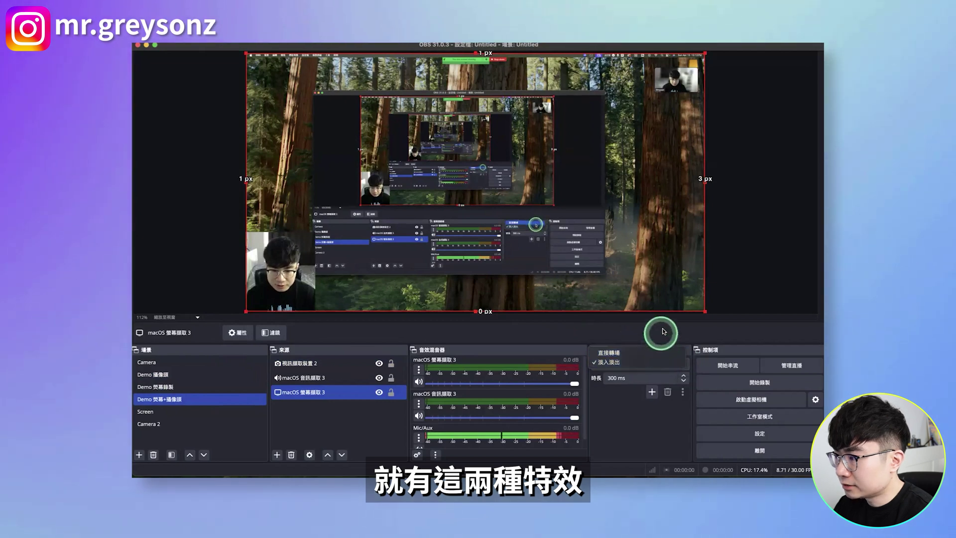
Add a color correction (色彩校正) filter to the "Demo 攝像頭" scene.
click(202, 377)
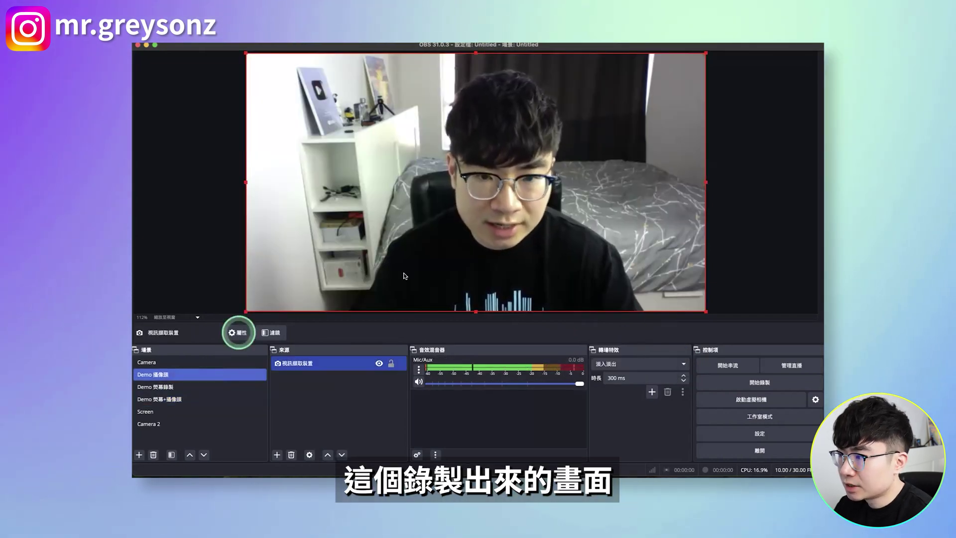
click(222, 361)
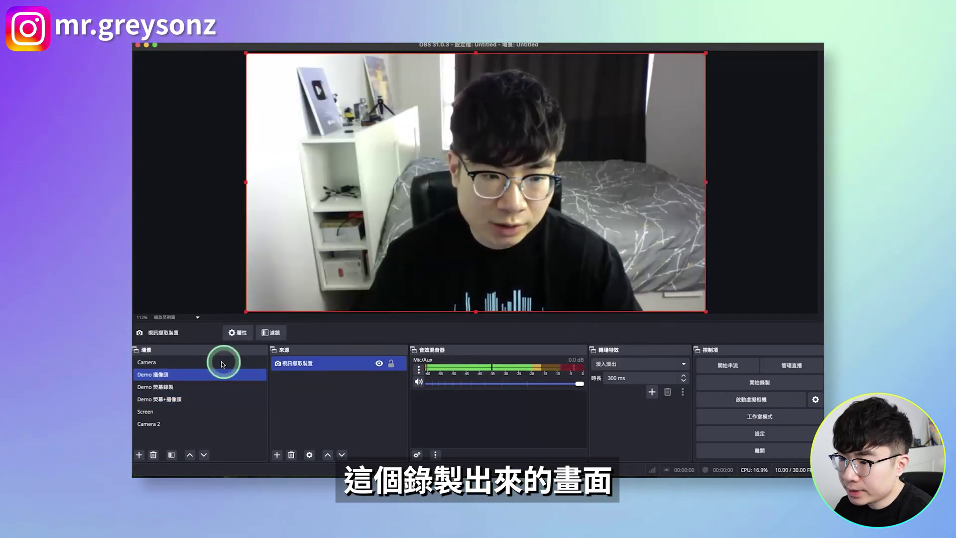
right_click(180, 378)
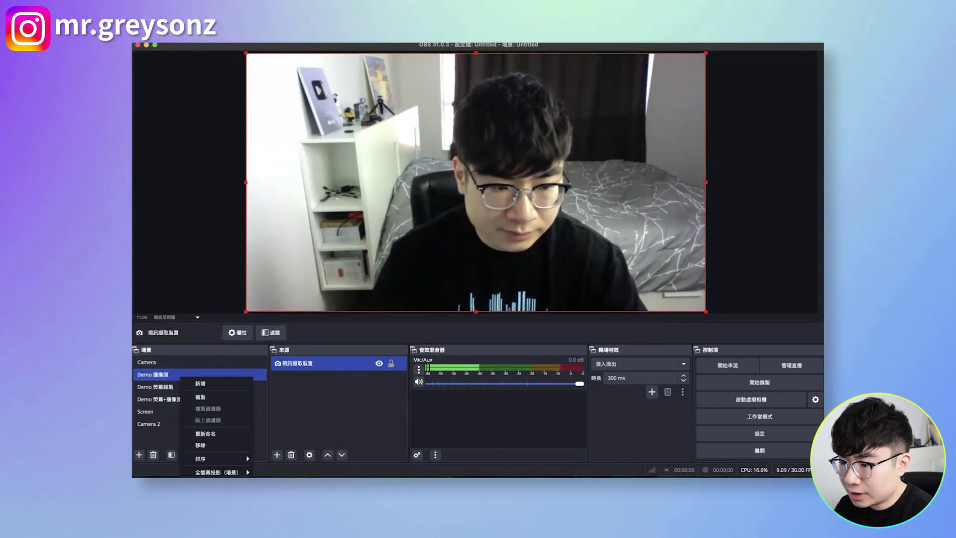
click(209, 510)
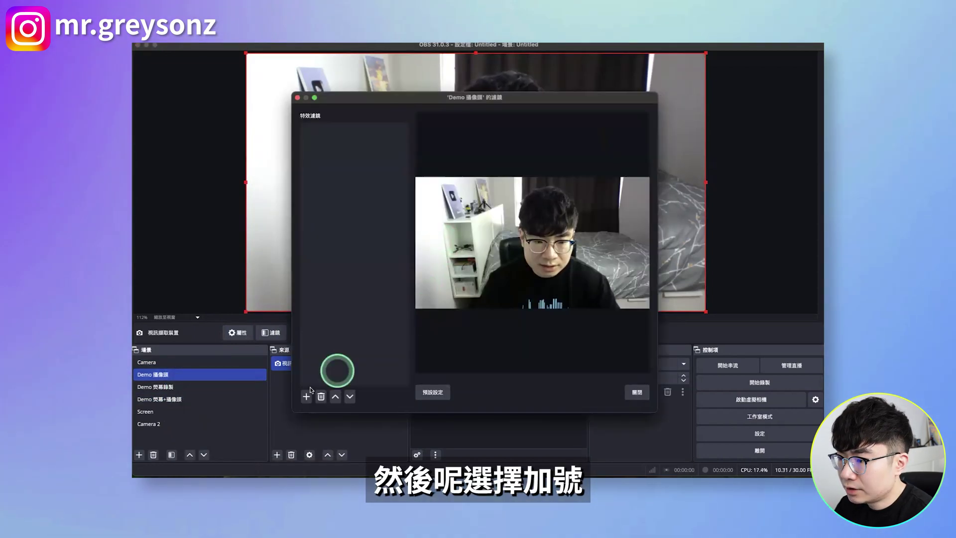
click(305, 397)
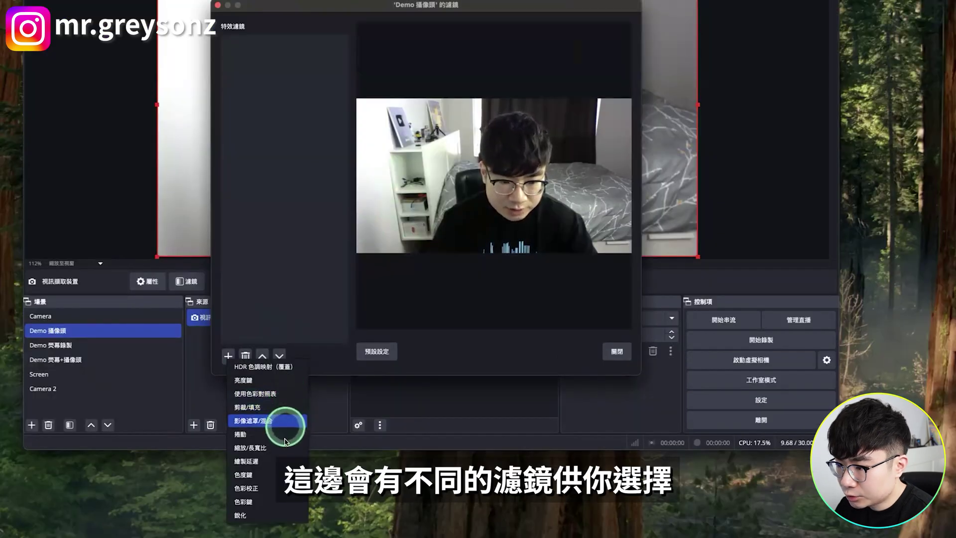
click(279, 487)
click(486, 264)
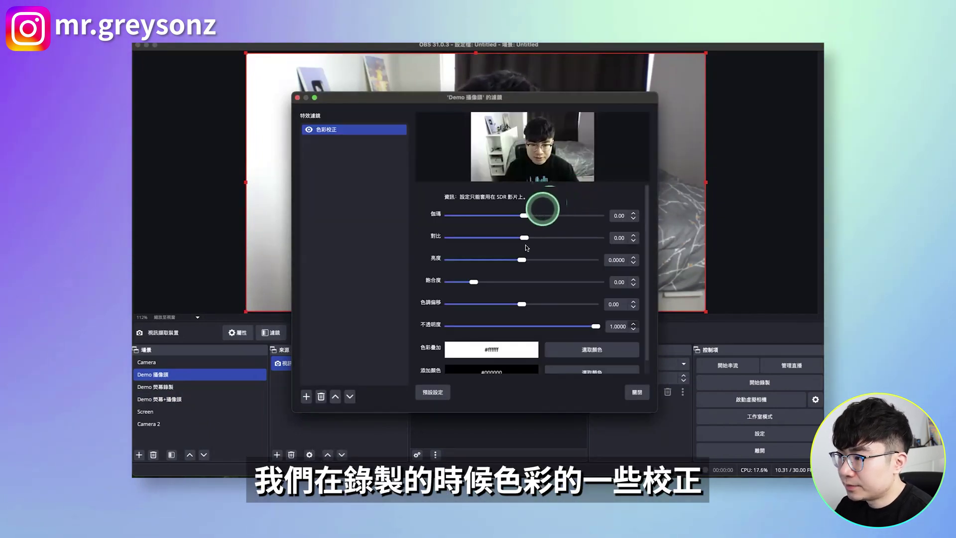
Set the color correction filter's contrast (對比) to 0.18 and brightness (亮度) to 0.0146, and close the filter settings.
drag(524, 260, 527, 237)
click(522, 236)
click(522, 304)
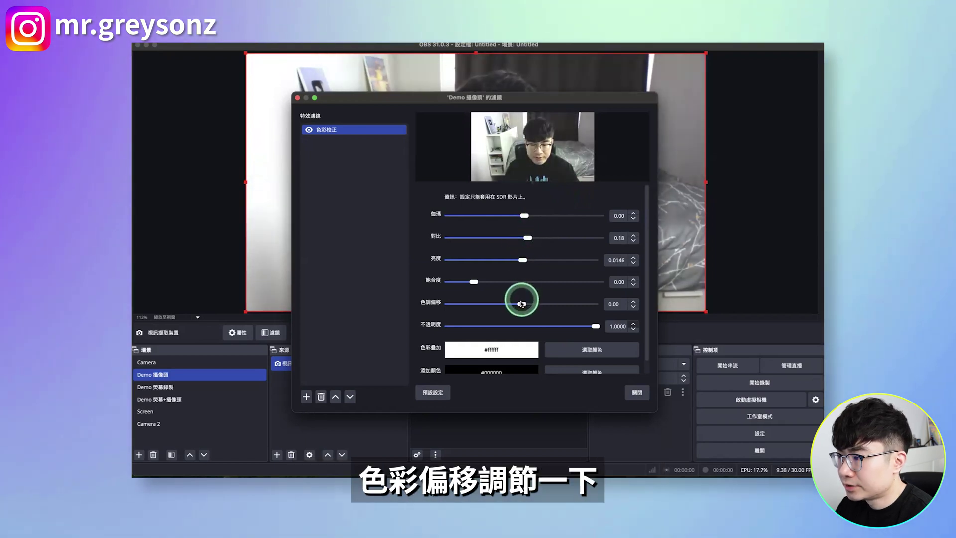
scroll(478, 317, down, 1)
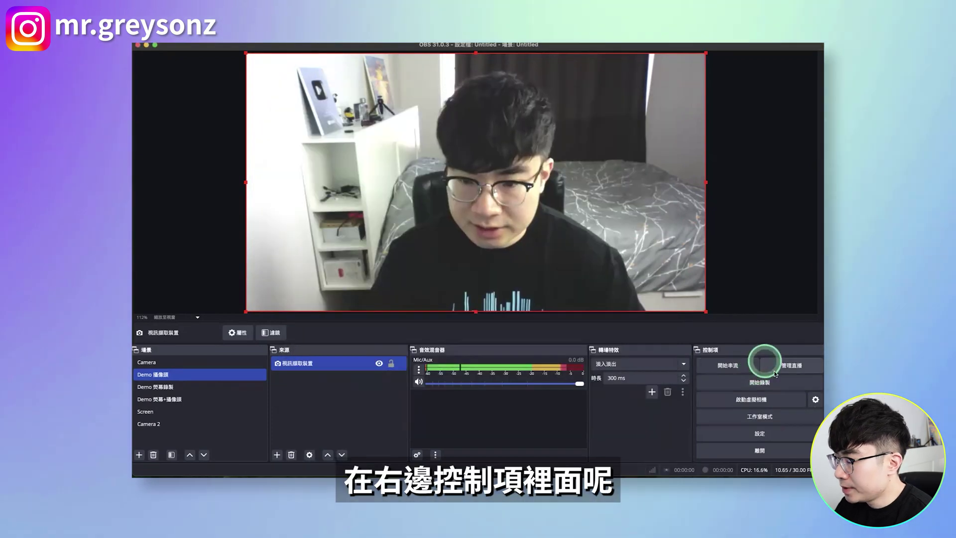
Enable studio mode (工作室模式), load the "Demo 熒幕+攝像頭" scene into the preview, and transition it to the program output.
click(790, 418)
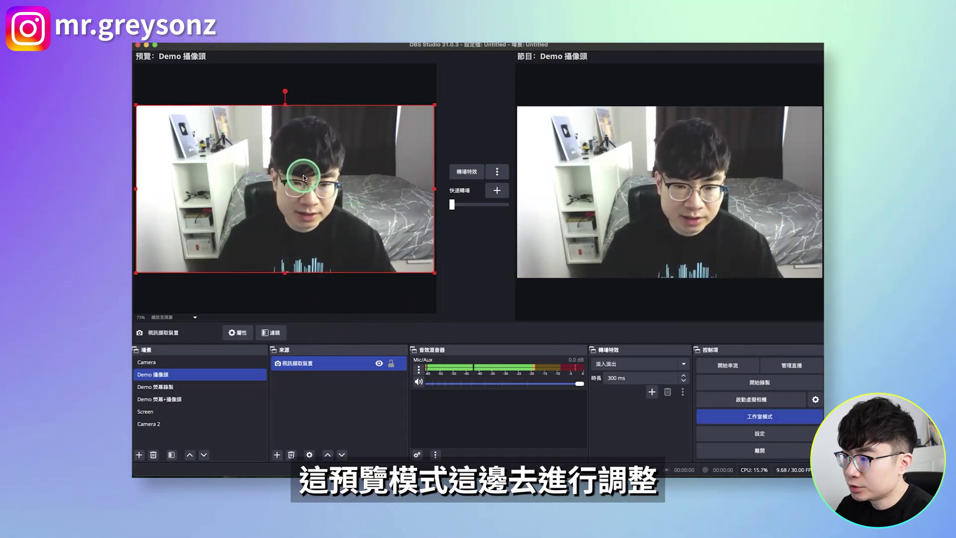
click(184, 399)
click(295, 212)
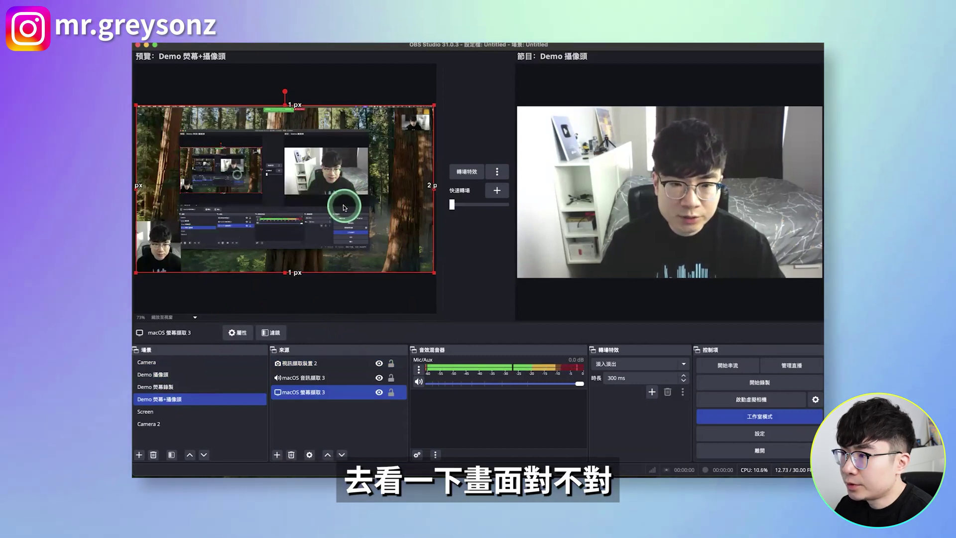
click(468, 172)
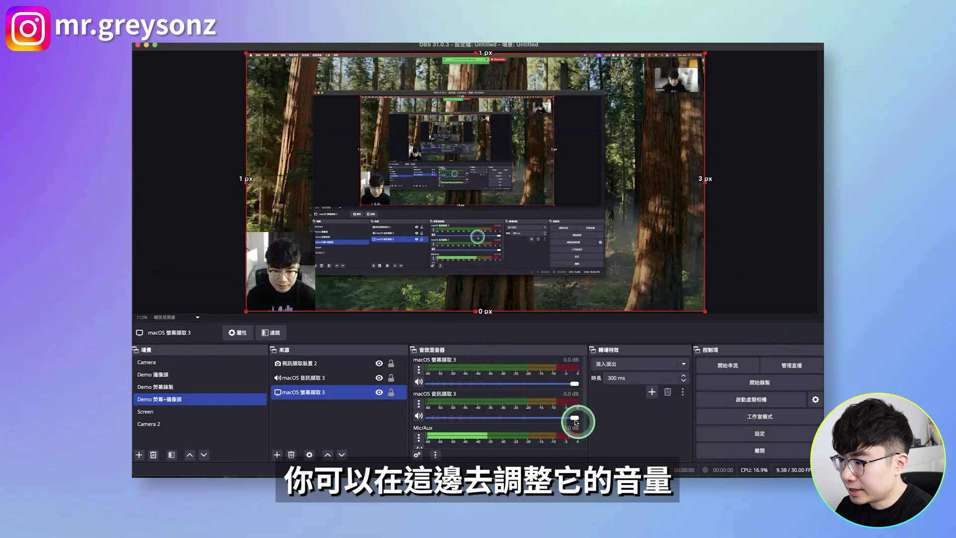
Try to lower the volume of the macOS 音訊擷取 3 source in the audio mixer.
drag(568, 421, 491, 420)
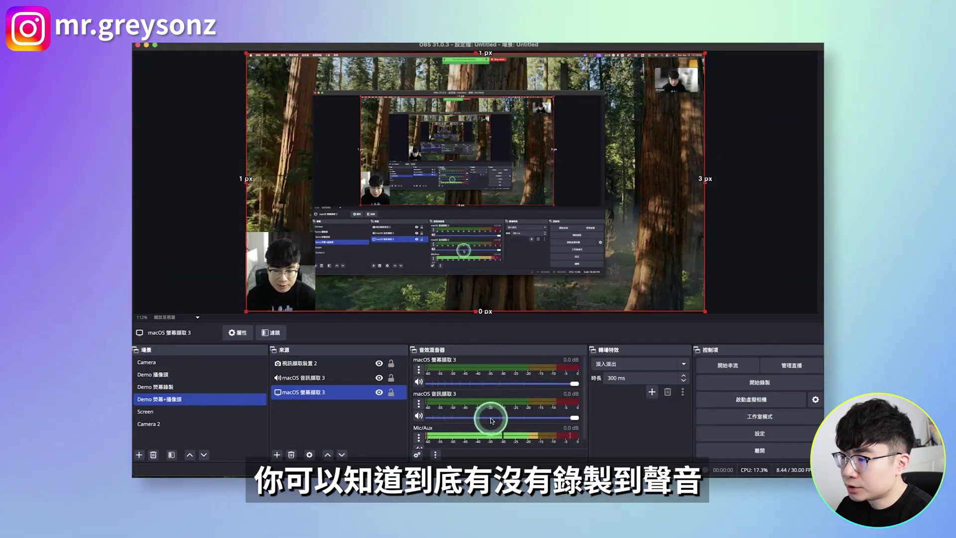